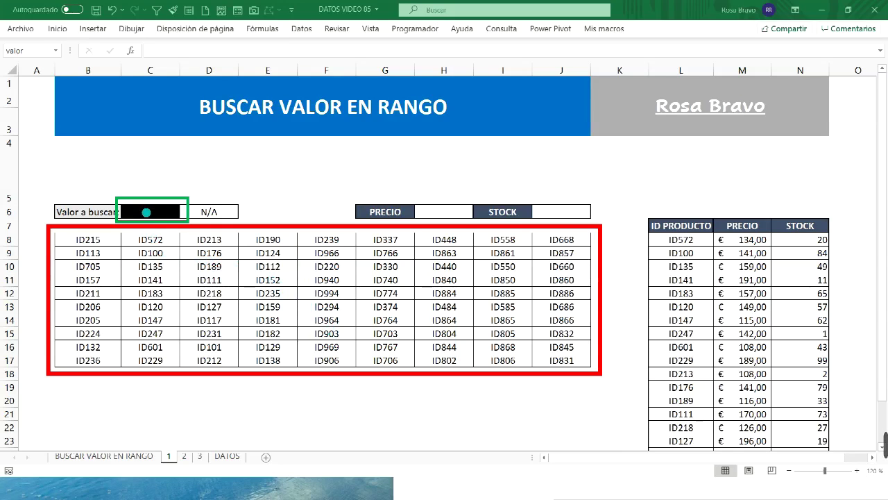
Review the search cell C6 (named valor) and the ID grid B8:J17 (named lista)
left_click(146, 208)
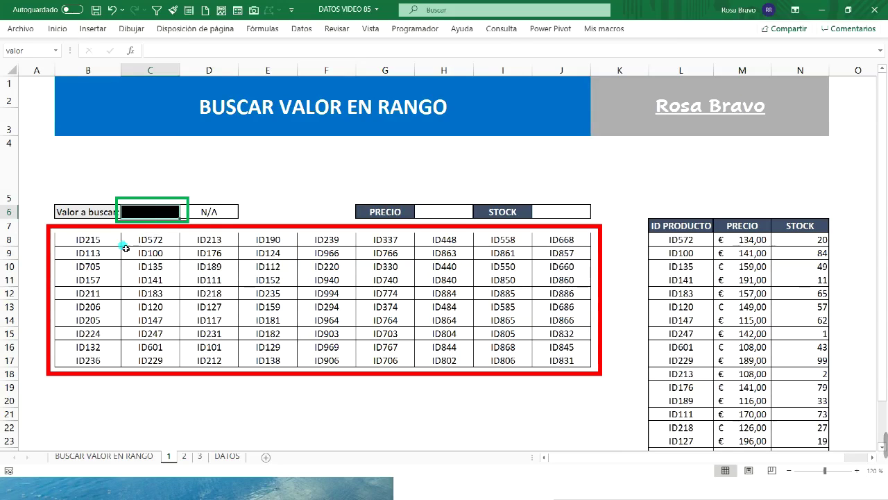
left_click(82, 244)
left_click_drag(83, 244, 557, 360)
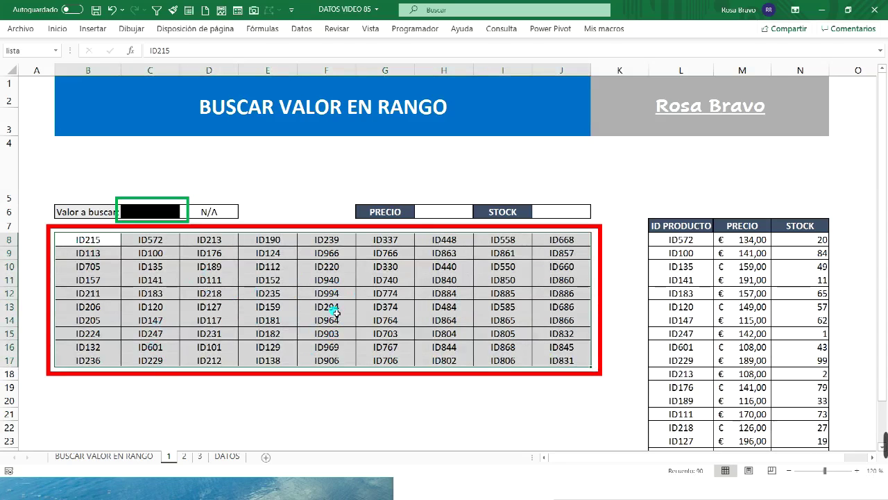
left_click(155, 213)
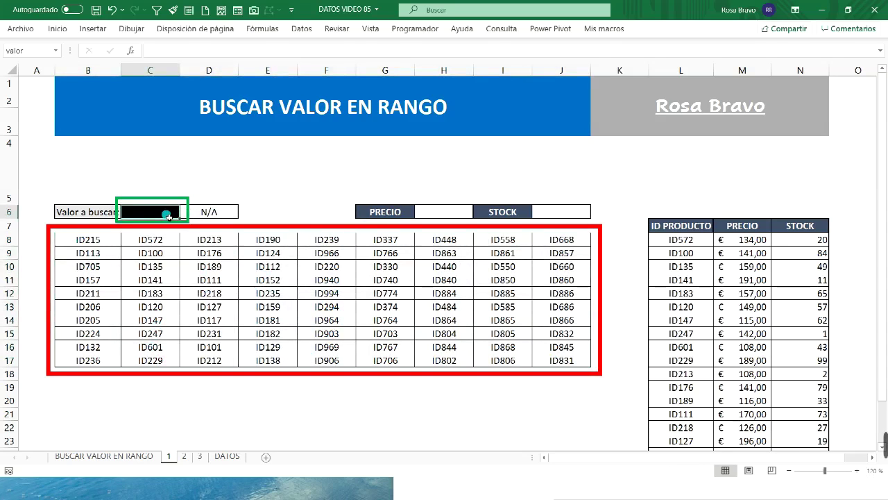
left_click(94, 242)
left_click(562, 361, "shift")
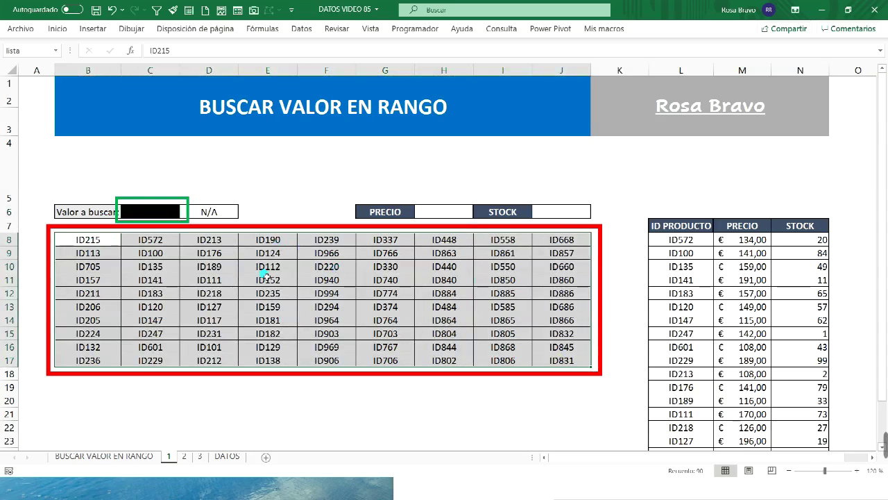
left_click(152, 212)
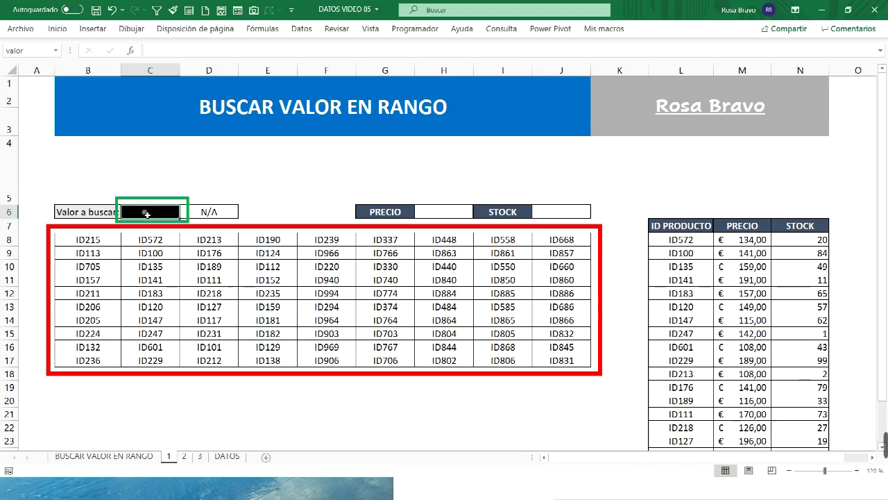
Try ID999 in C6, recalculate with F9, then set ID572 as the search value
type("ID999")
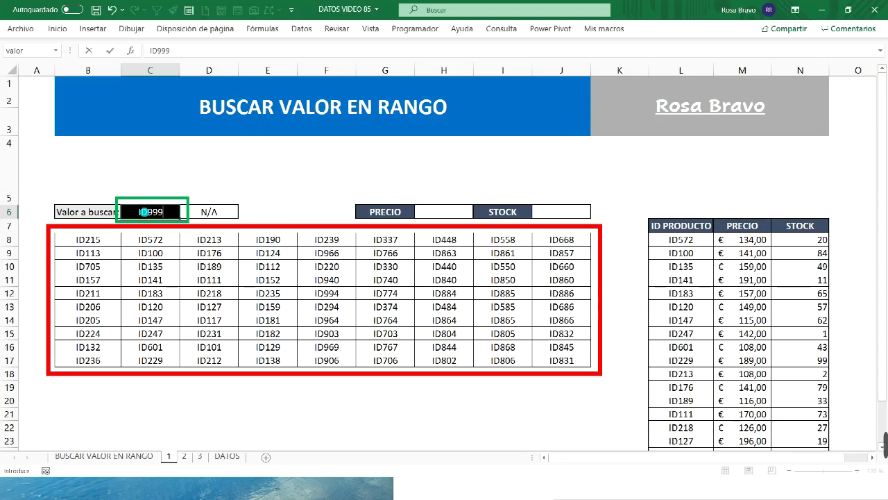
key("Return")
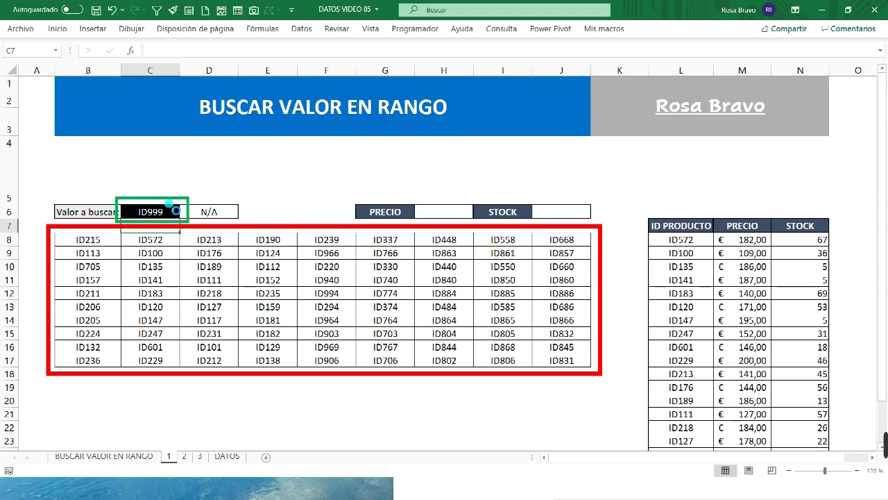
key("F9")
left_click(159, 206)
type("ID")
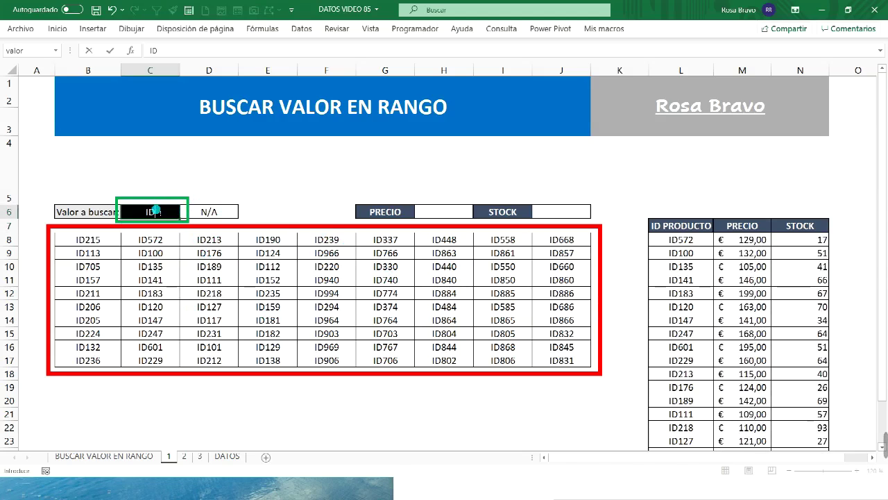
type("572")
key("Return")
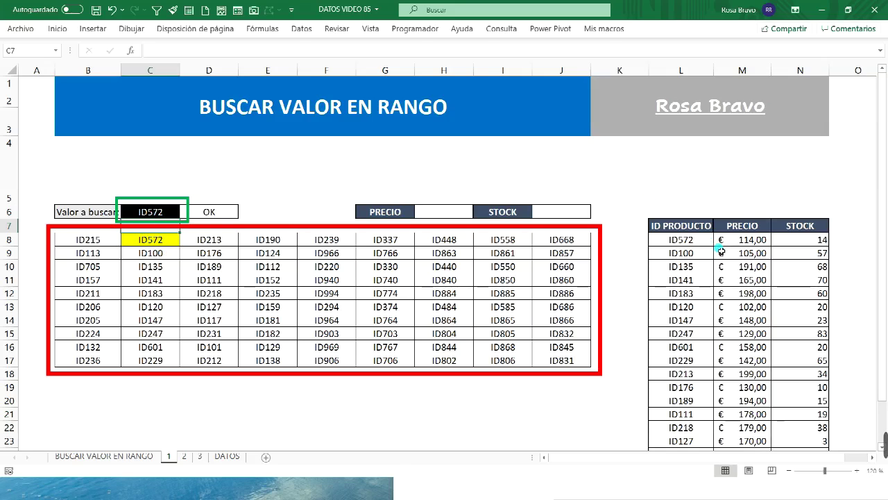
Switch through sheets 2 and 3 and select the ID grid B8:J17
left_click(185, 457)
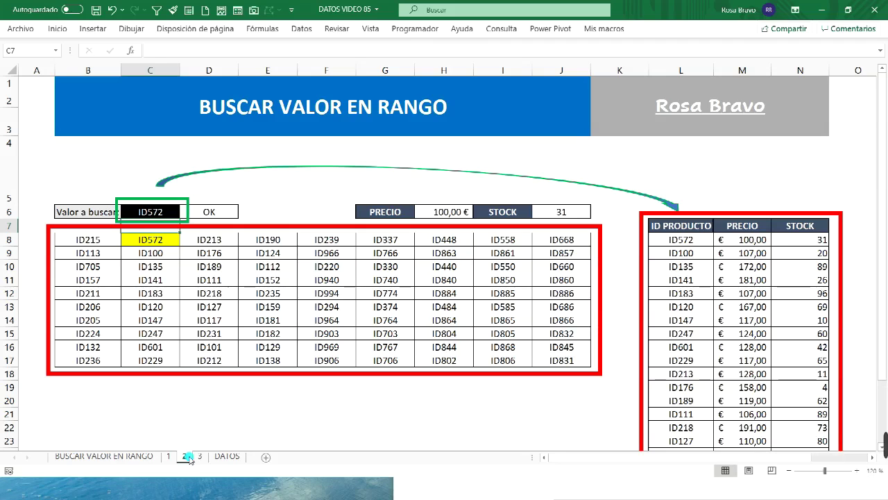
left_click(200, 457)
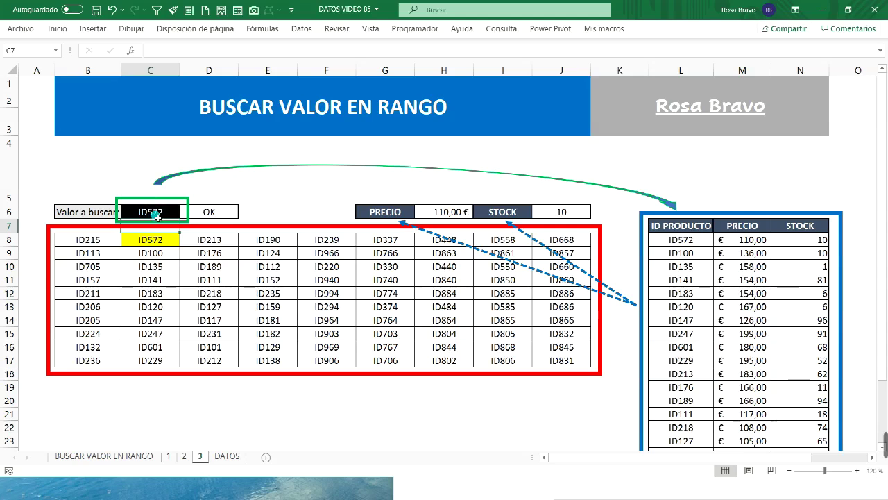
left_click(111, 239)
left_click(563, 362, "shift")
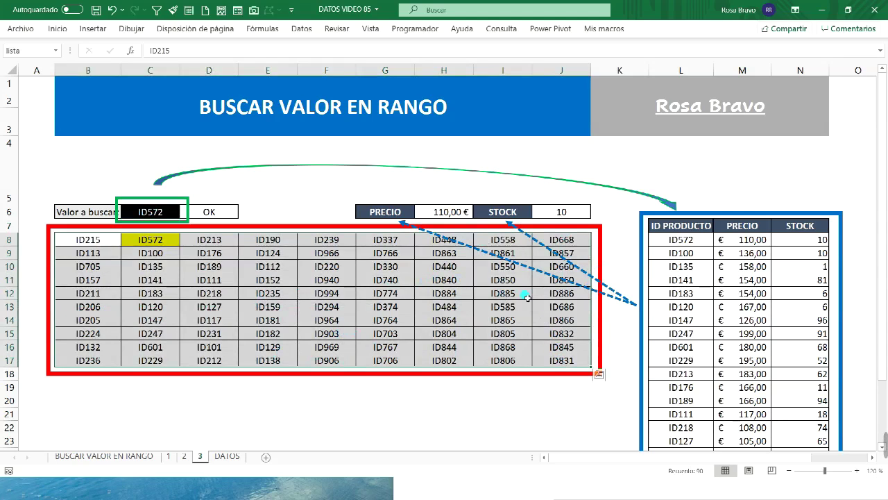
Select the individual IDs in cells F12, E13 and G13 of the grid
left_click(319, 293)
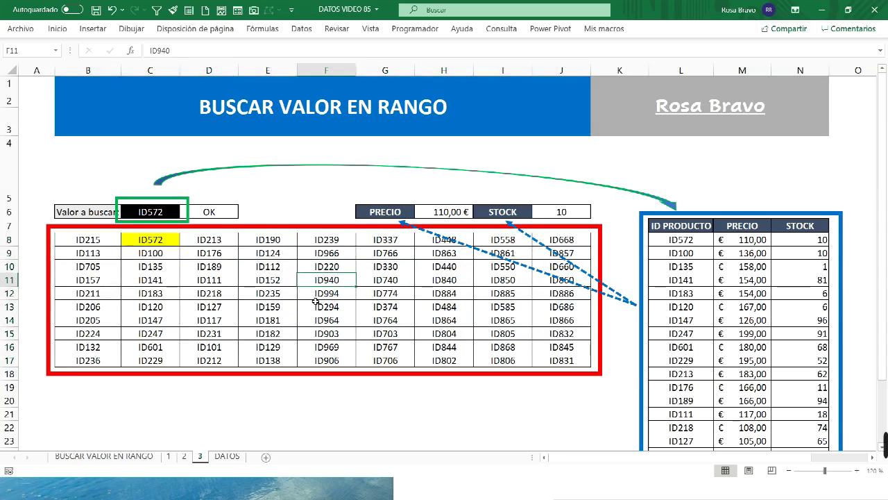
left_click(274, 297)
left_click(272, 309)
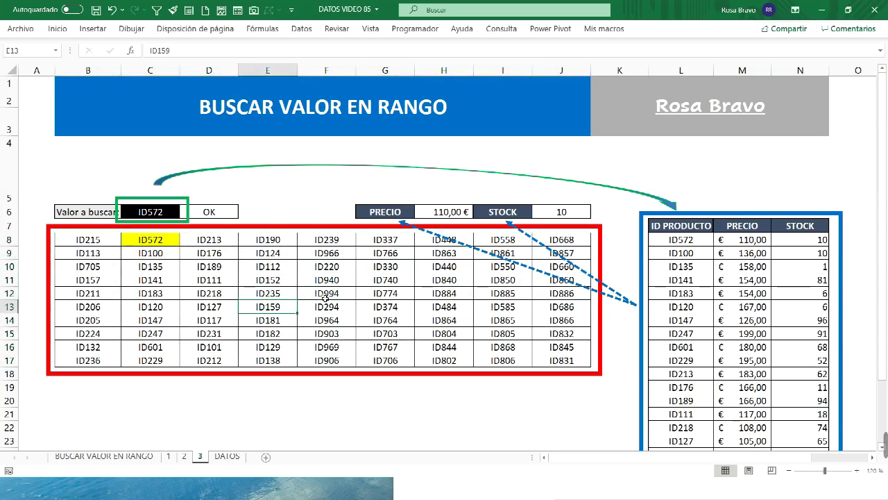
left_click(328, 306)
left_click(334, 293)
left_click(371, 292)
left_click(371, 310)
left_click(324, 307)
left_click(323, 293)
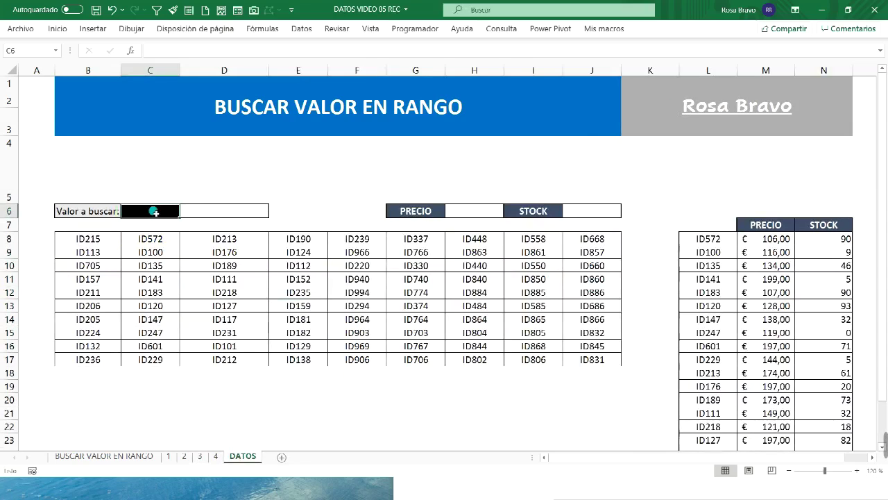
Select the grid B8:J17, then name cell C6 VALOR through the Name Box
left_click(97, 239)
left_click(605, 359, "shift")
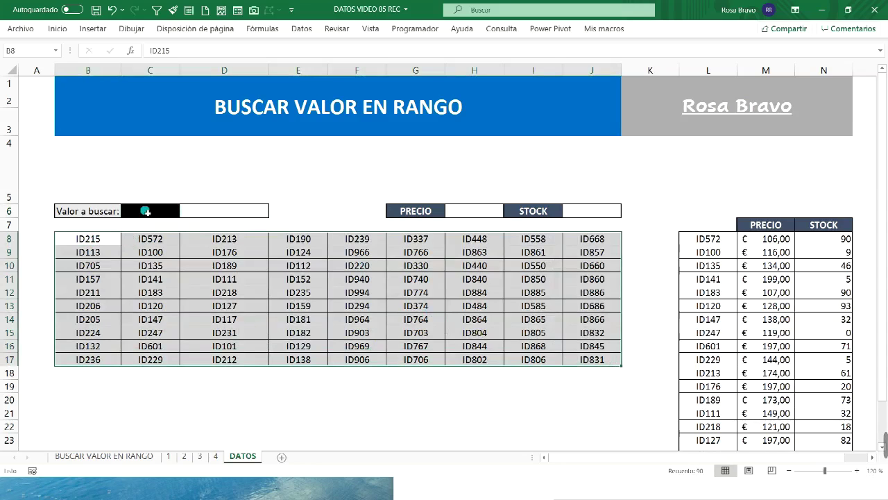
left_click(145, 211)
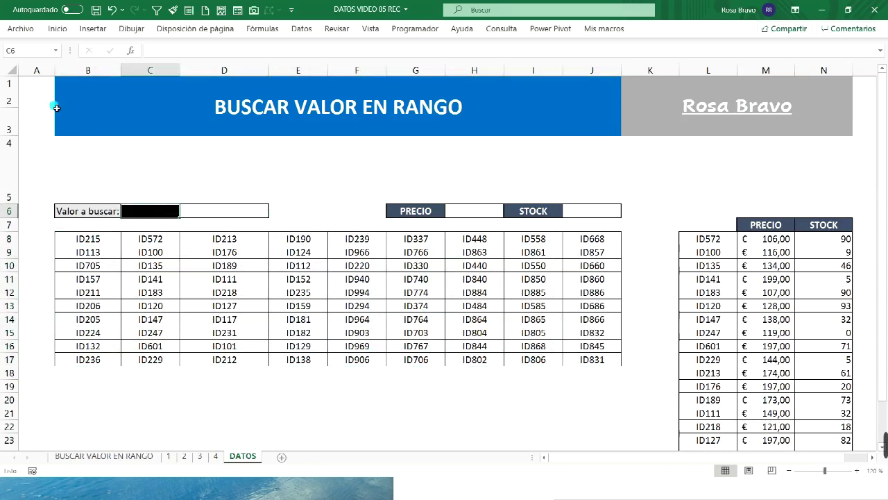
left_click(23, 52)
left_click(24, 52)
left_click(22, 53)
type("VALOR")
key("Return")
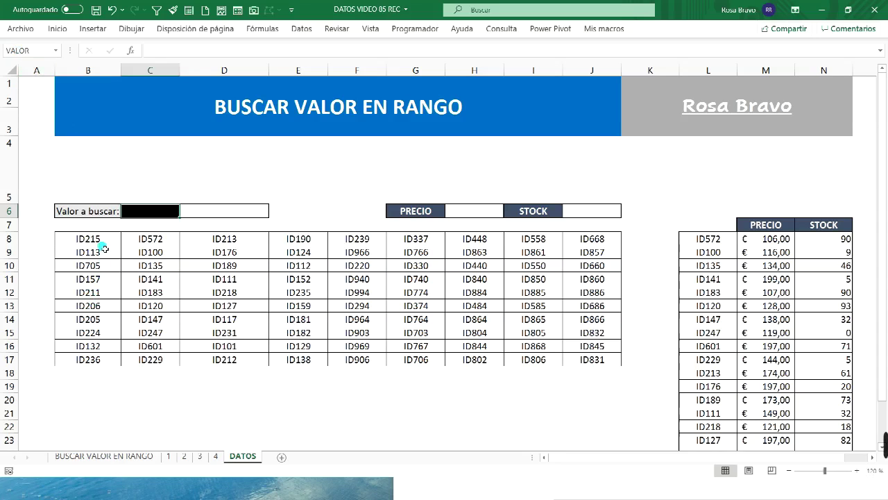
Name the selected ID grid B8:J17 RANGO in the Name Box
left_click(102, 240)
left_click(597, 359, "shift")
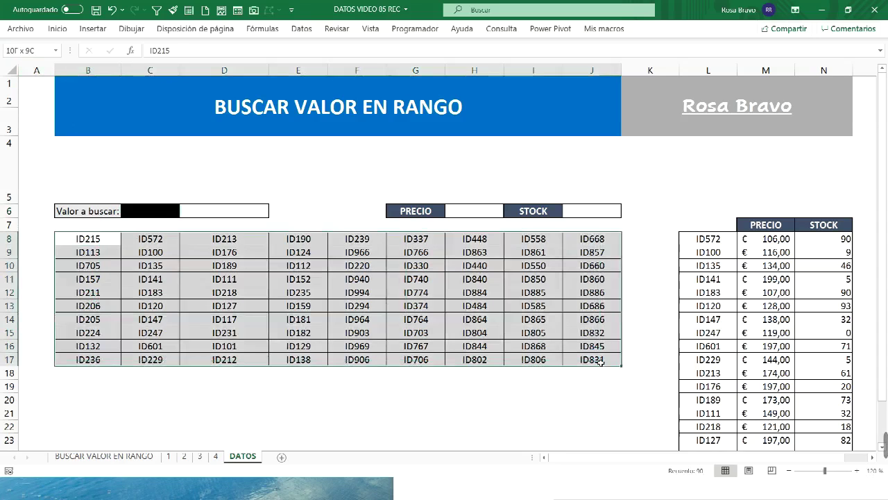
left_click(26, 54)
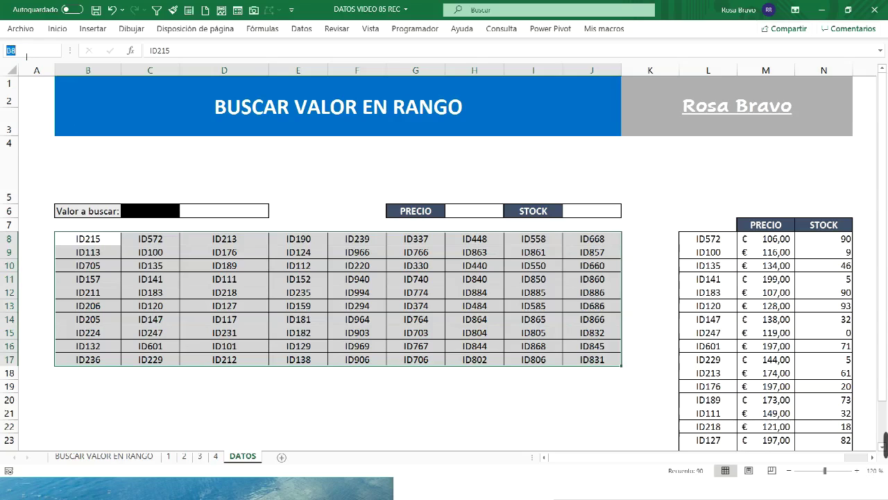
type("RANGO")
key("Return")
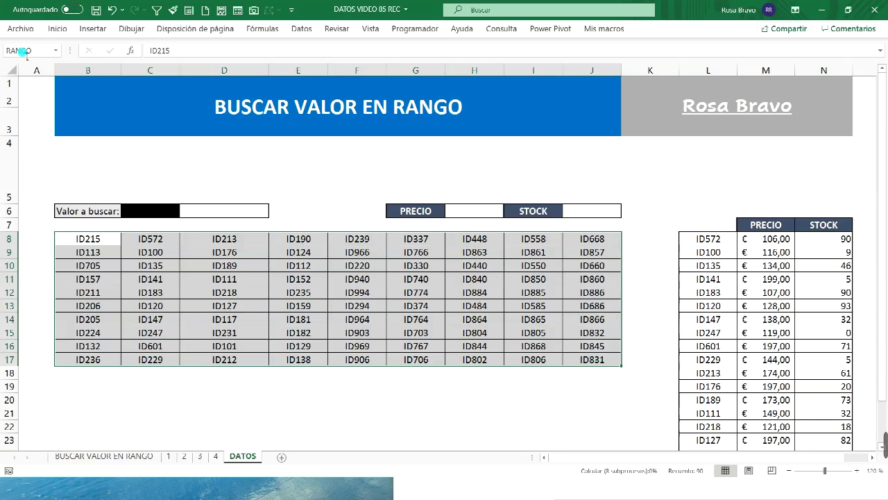
Verify the VALOR and RANGO names from the Name Box list, ending back on C6
left_click(167, 295)
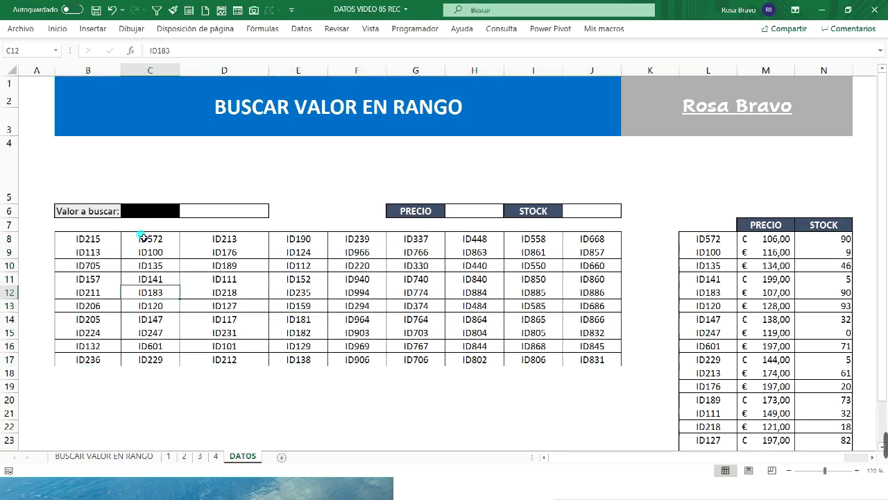
left_click(56, 52)
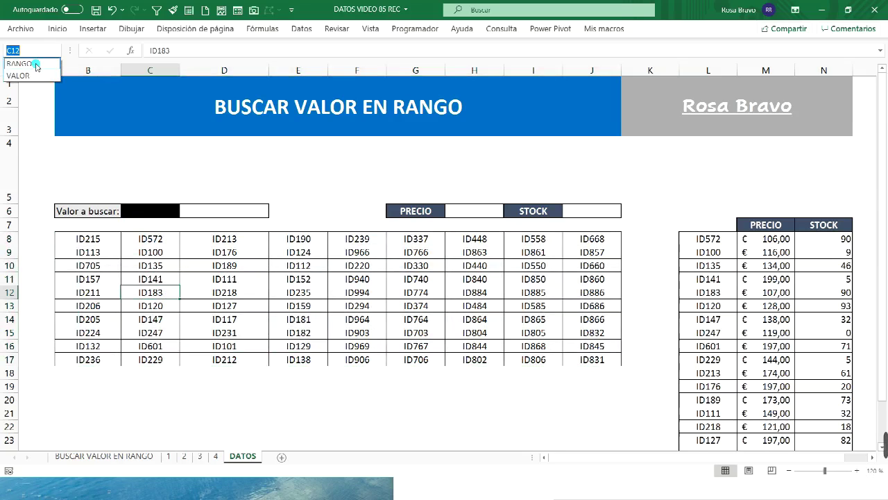
left_click(36, 76)
left_click(54, 51)
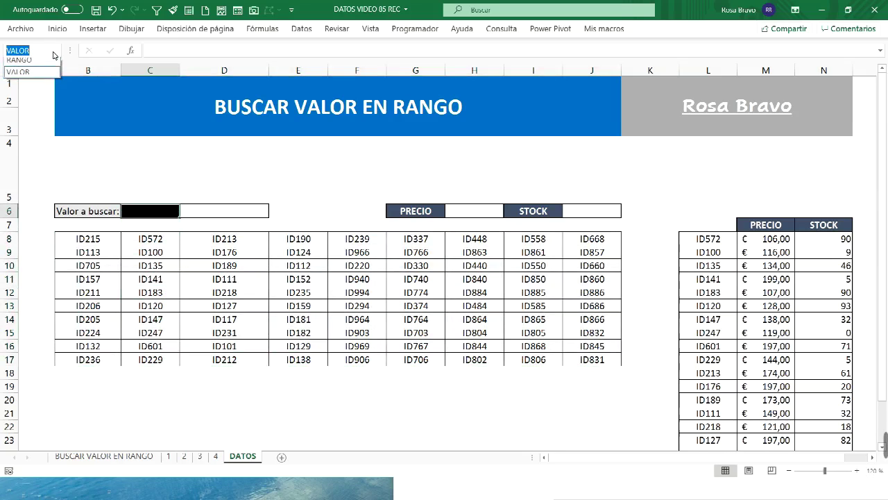
left_click(41, 64)
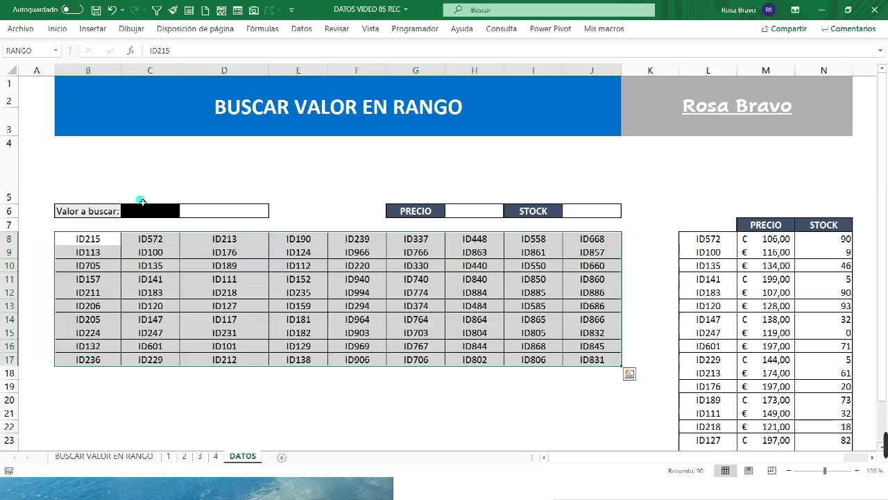
left_click(153, 215)
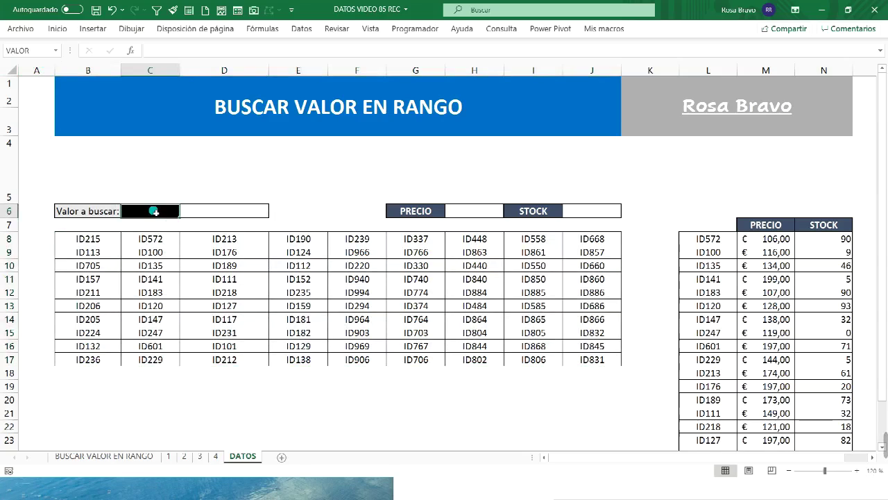
Enter ID572 as the search value in C6, then select the ID grid B8:J17
type("ID572")
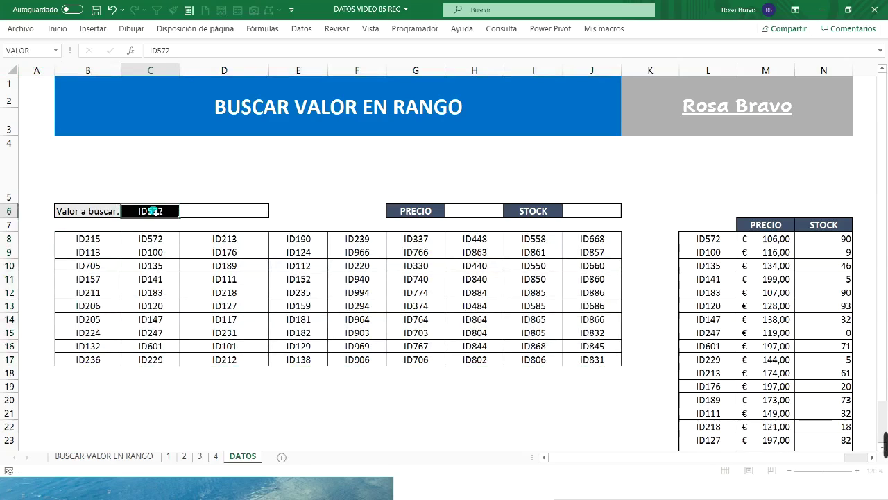
key("Return")
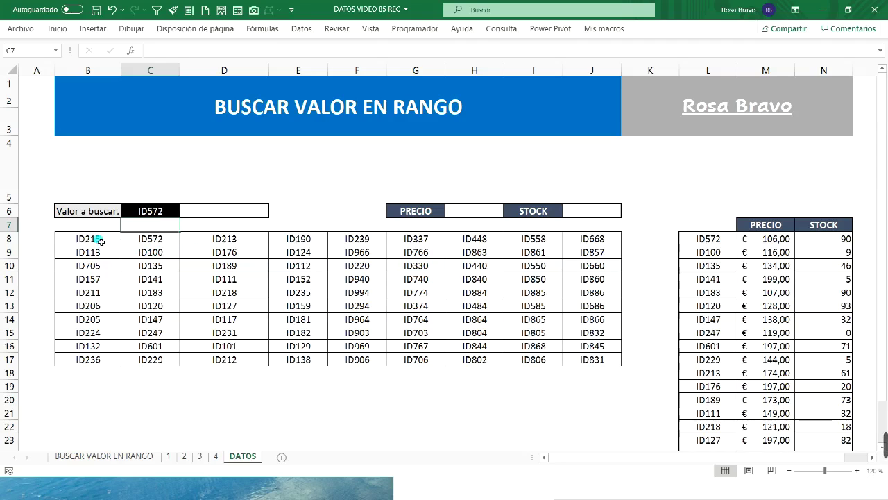
left_click(101, 240)
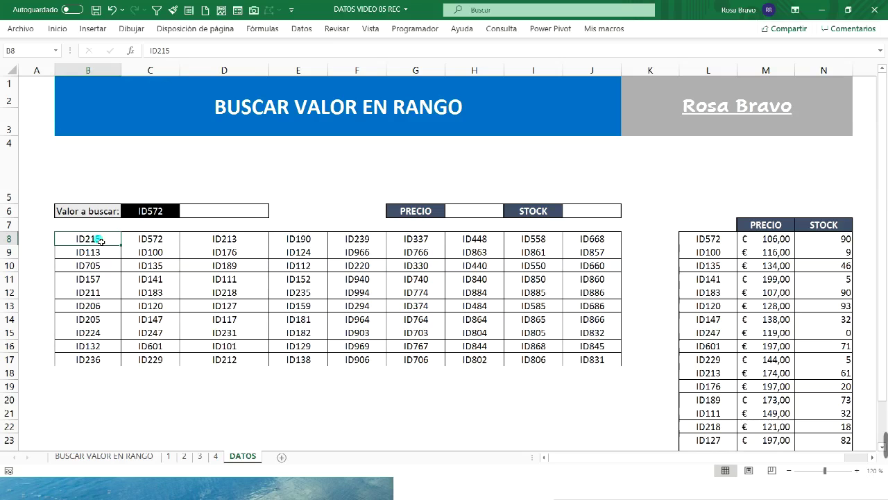
left_click_drag(101, 240, 592, 360)
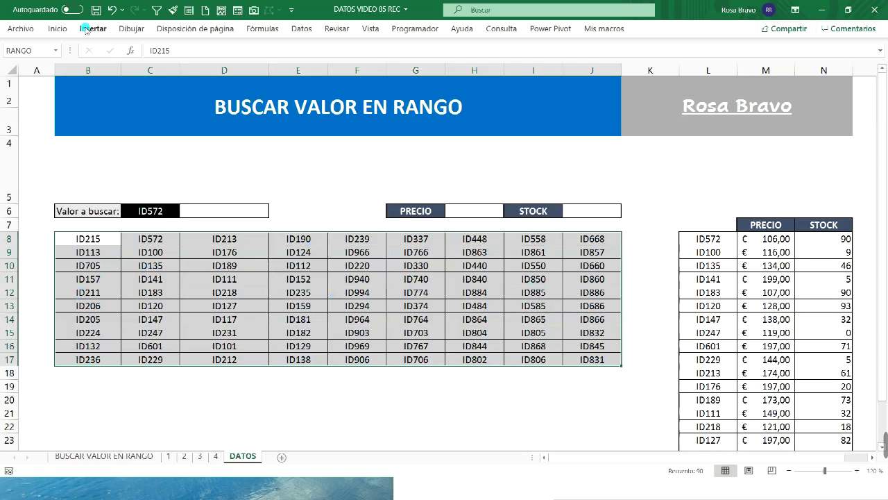
Start a new formula-based rule under Home > Conditional Formatting
left_click(49, 30)
left_click(463, 67)
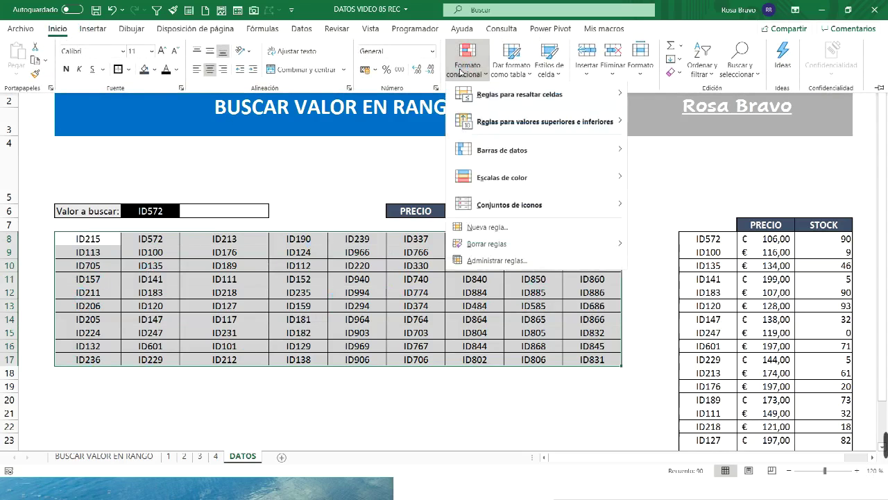
mouse_move(487, 99)
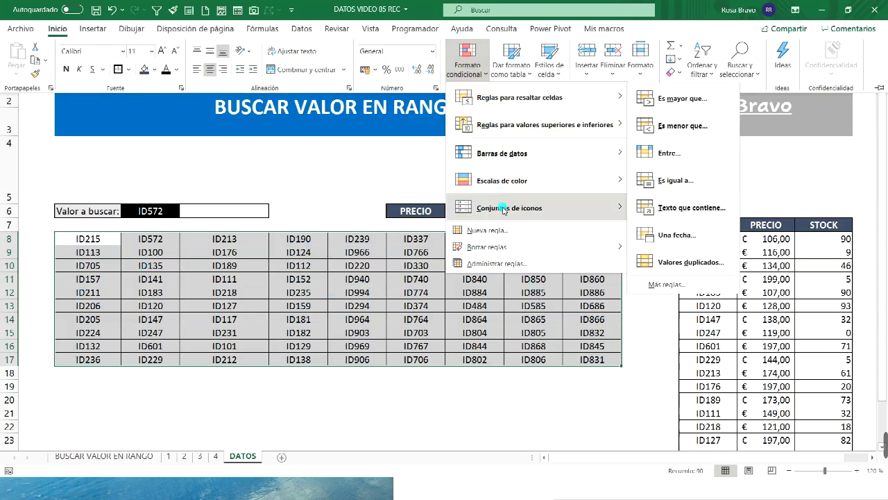
left_click(494, 230)
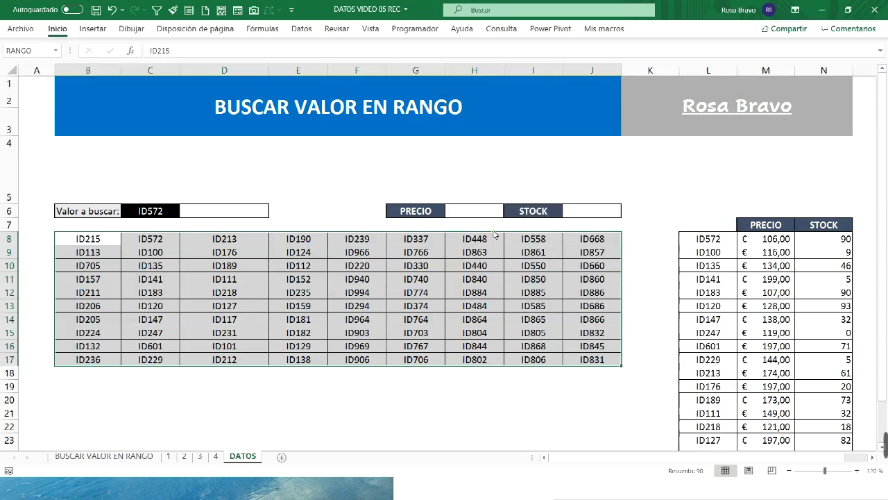
left_click(438, 123)
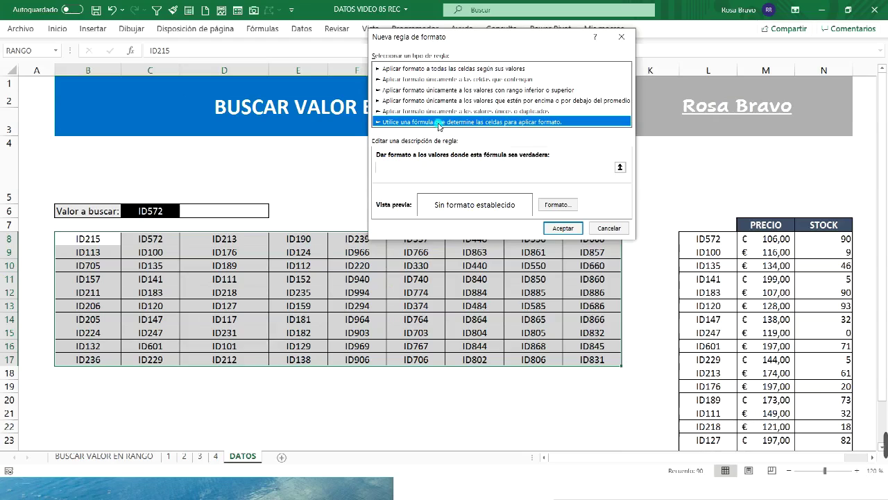
left_click(404, 169)
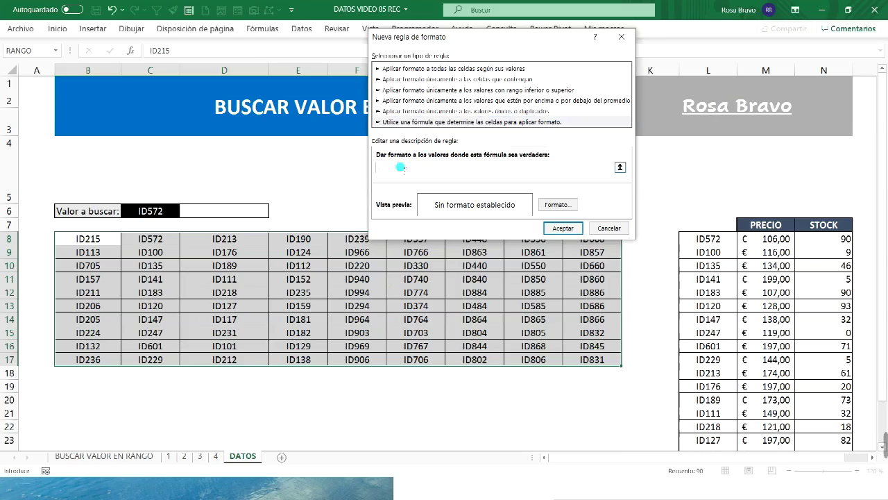
Set the rule formula =$C$6=B8 with a yellow fill and apply it
left_click(145, 214)
type("=")
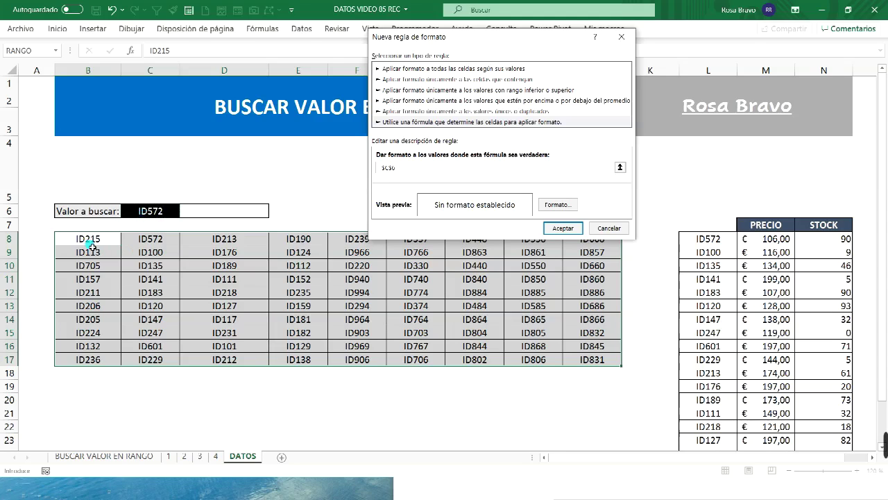
left_click(92, 242)
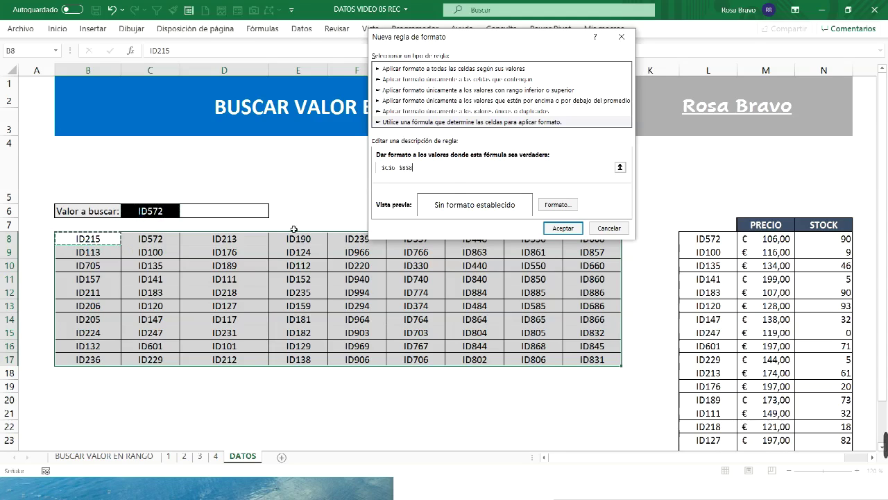
left_click(413, 169)
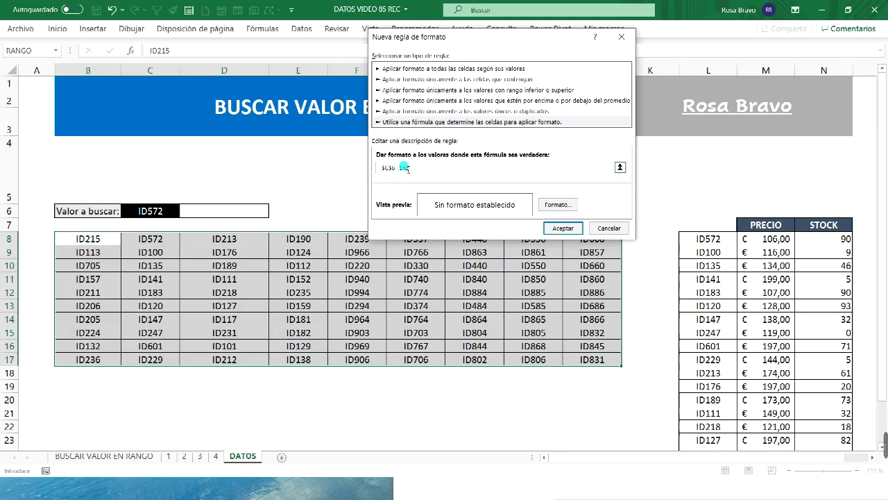
key("F4")
key("F4")
key("F4")
left_click(559, 205)
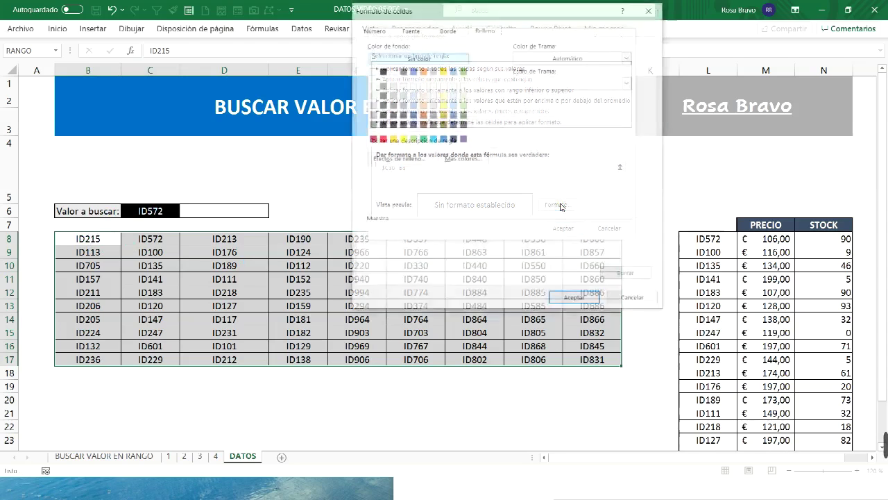
left_click(402, 138)
left_click(559, 300)
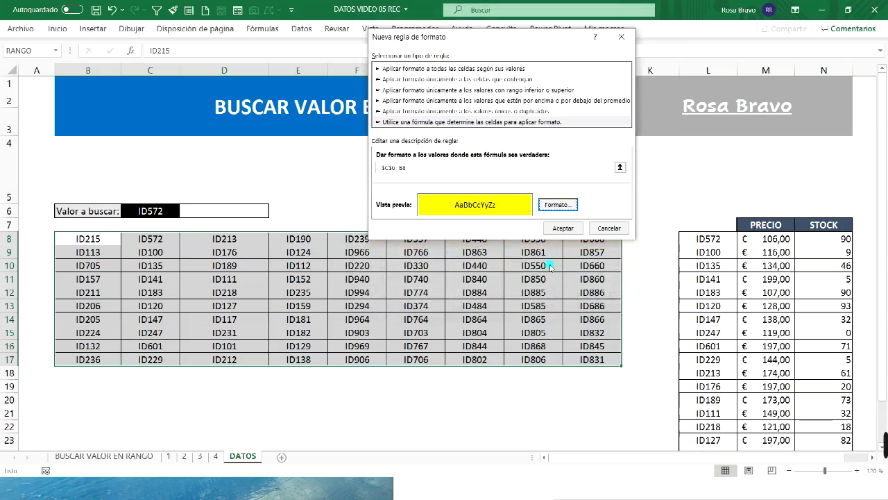
left_click(563, 228)
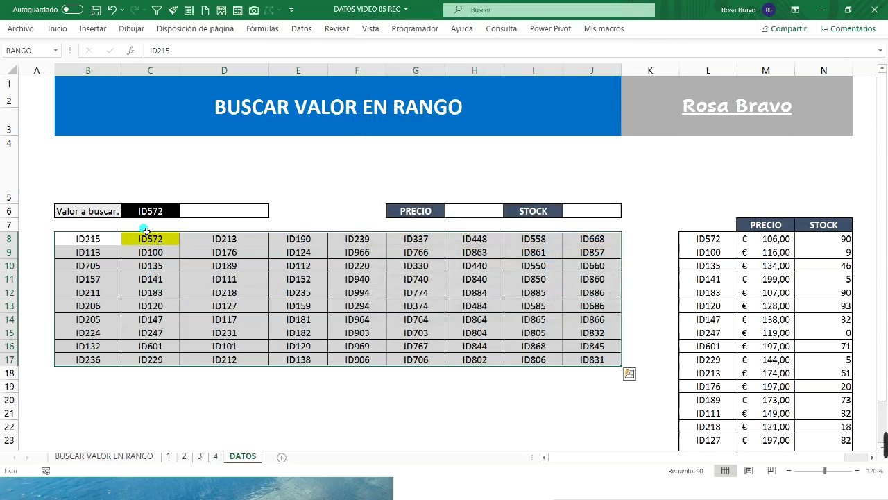
left_click(56, 29)
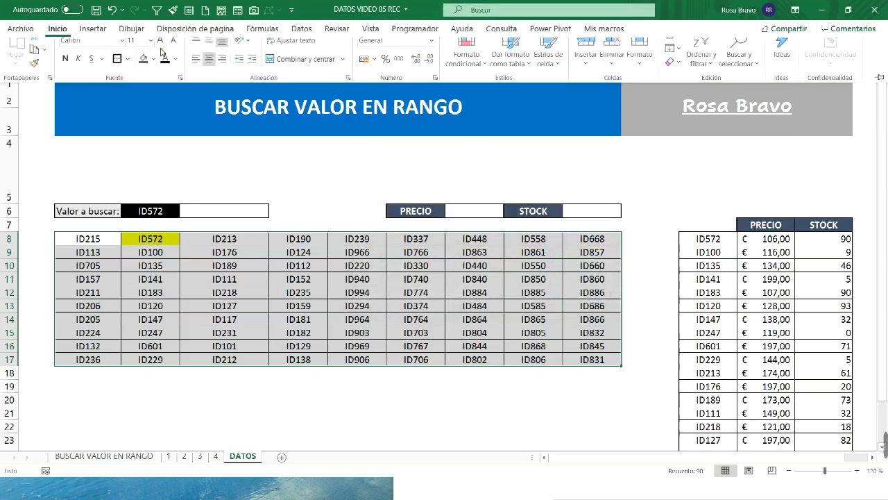
left_click(470, 69)
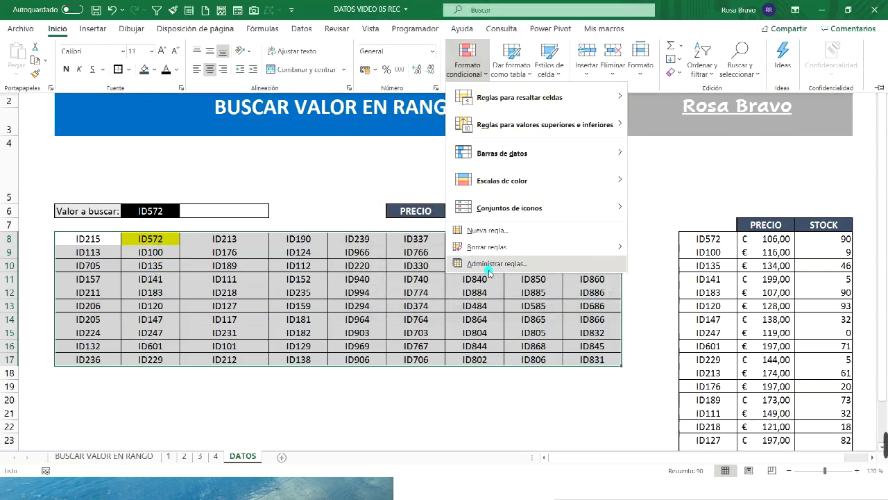
left_click(489, 269)
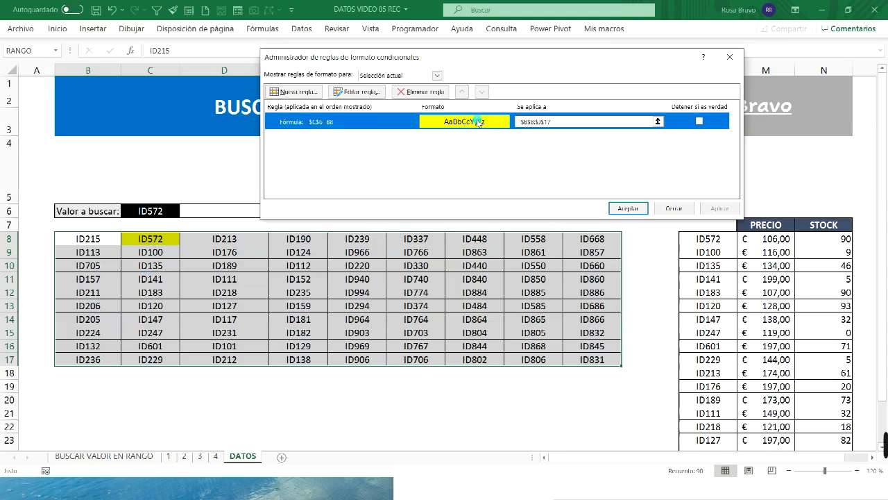
left_click(627, 208)
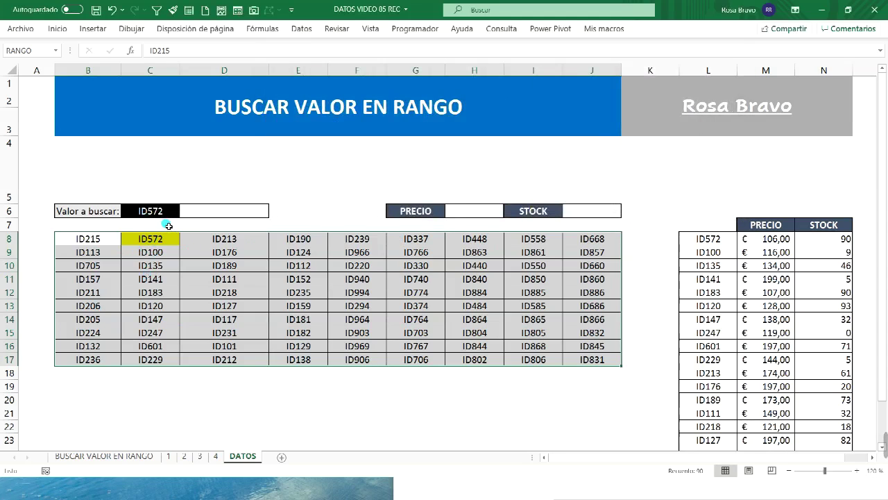
left_click(170, 211)
Test the highlight by entering ID999, then ID572, in C6
type("ID999")
key("Return")
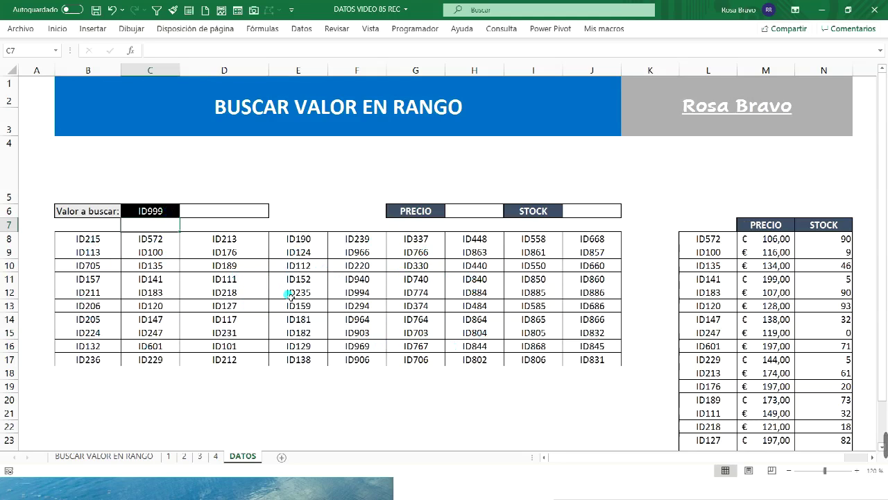
left_click(152, 211)
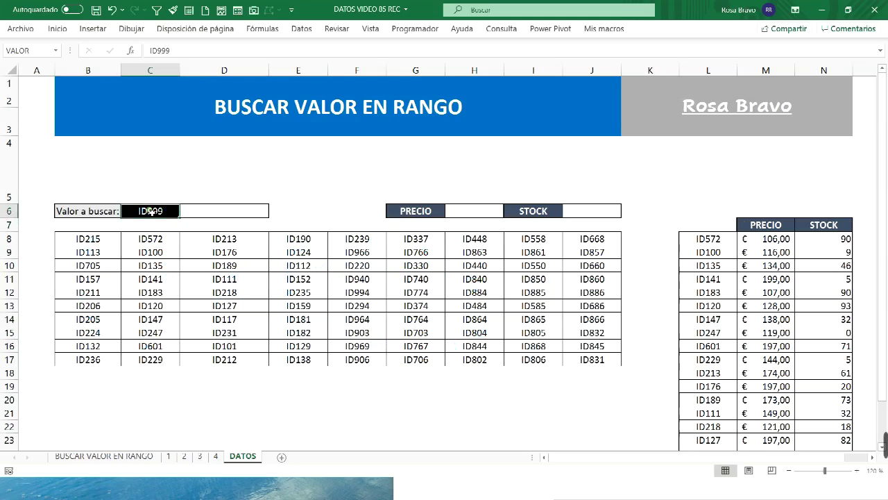
type("ID572")
key("Return")
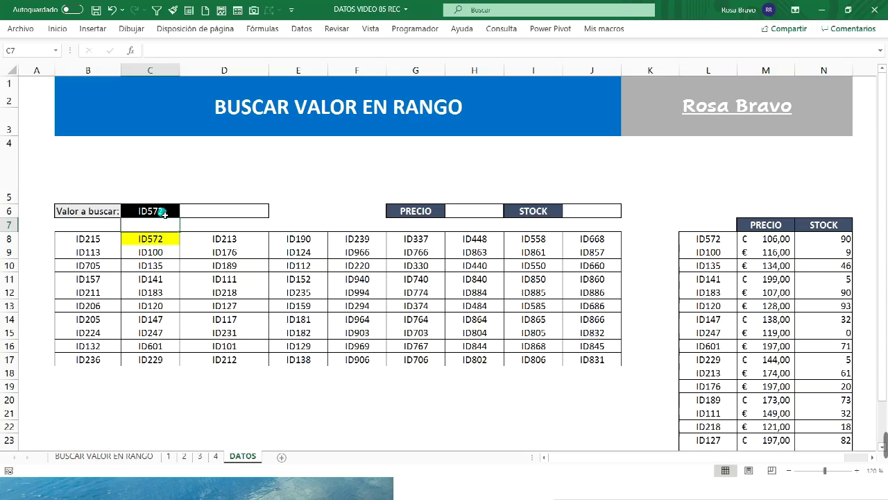
Enter ID213 in C6 to move the highlight, then switch back to ID572
left_click(163, 213)
type("ID13")
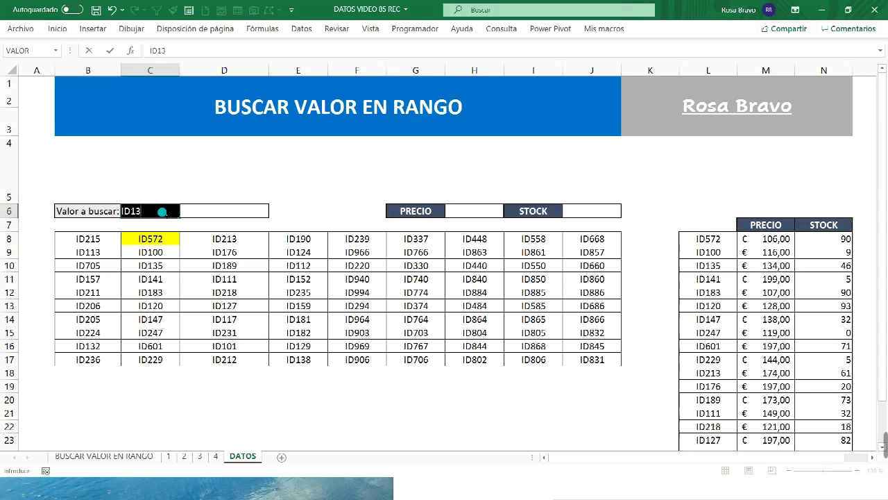
key("BackSpace")
key("BackSpace")
type("13")
key("Return")
left_click(163, 214)
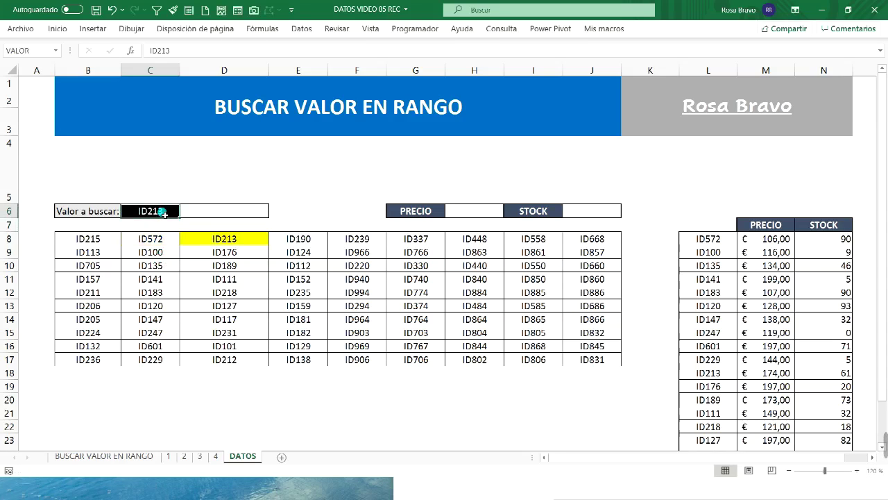
type("ID572")
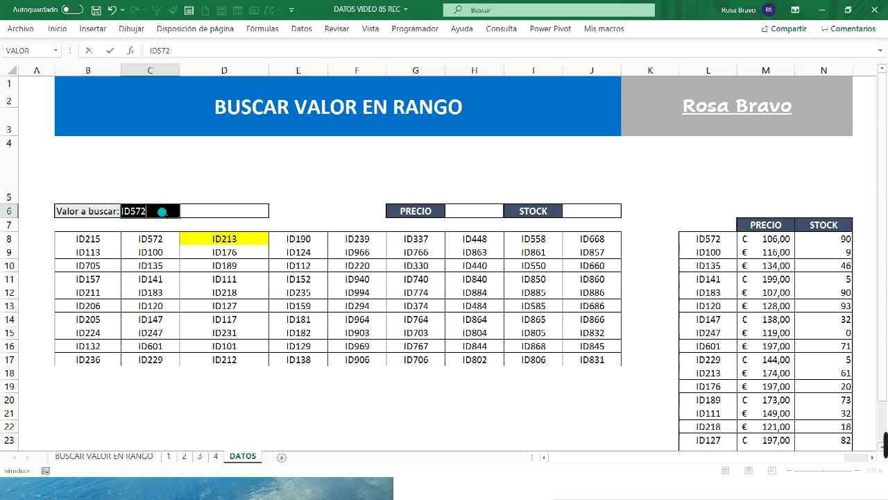
key("Return")
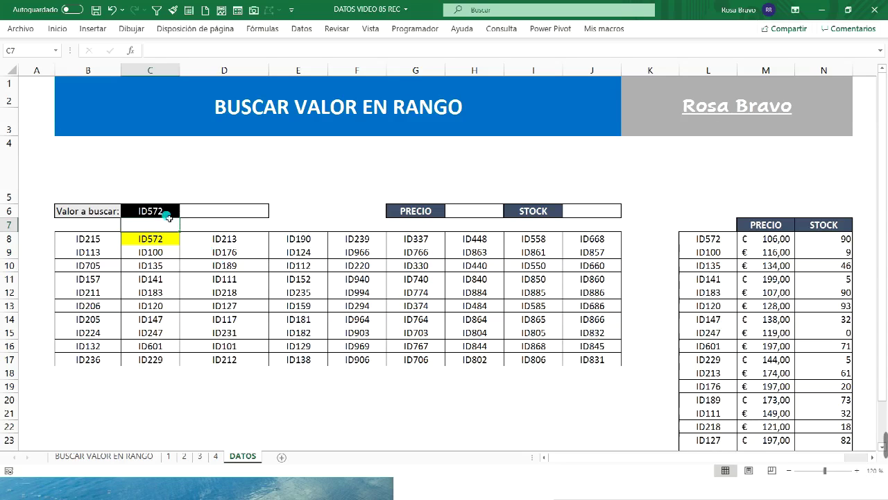
left_click(92, 243)
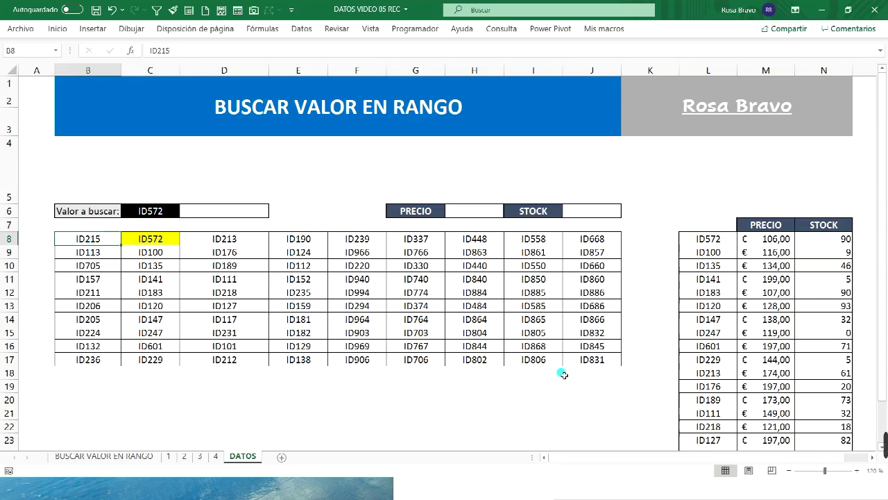
left_click(569, 362, "shift")
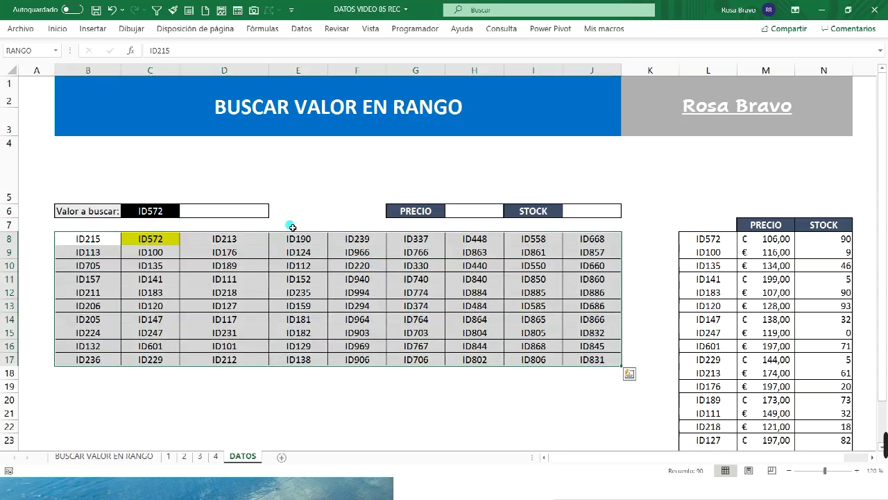
left_click(161, 241)
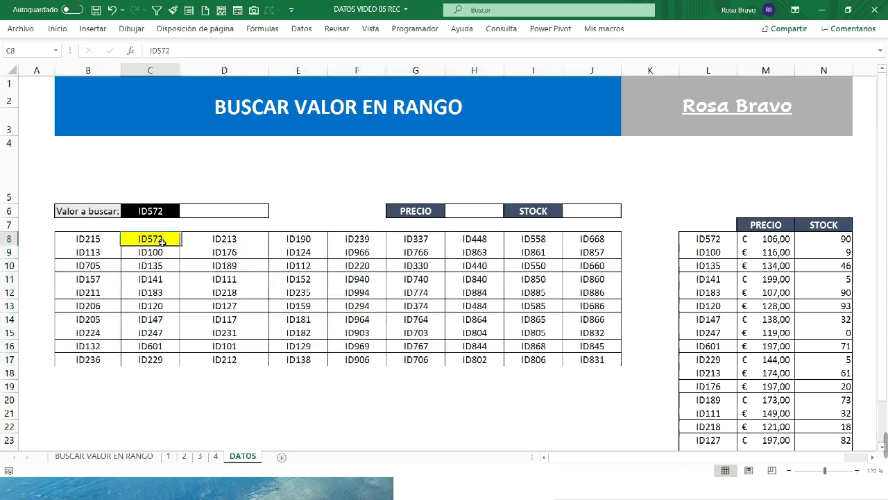
left_click(158, 213)
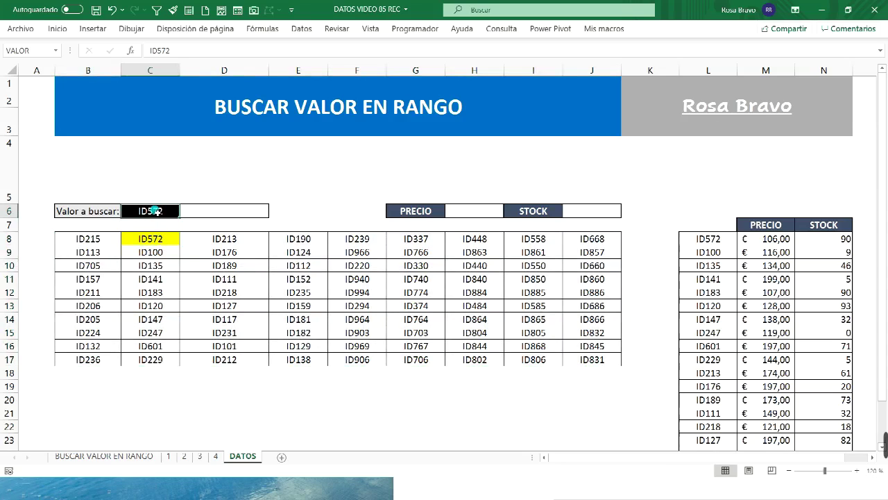
left_click(732, 239)
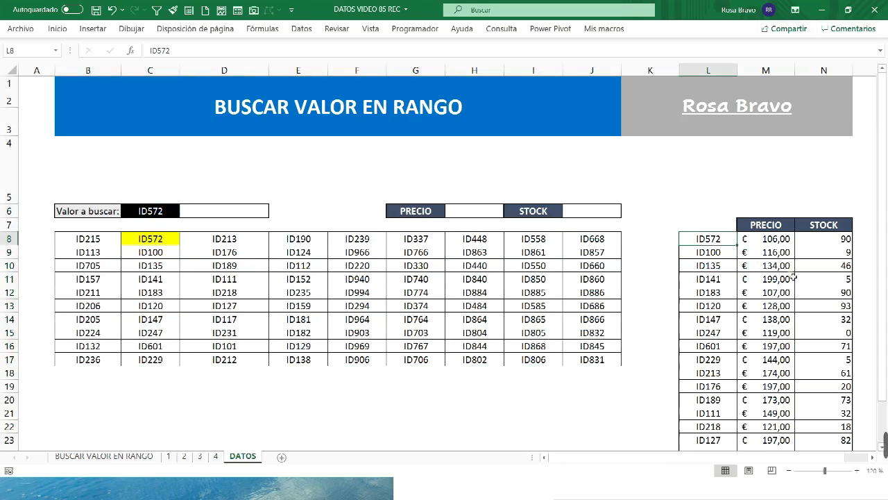
scroll(799, 352, "down", 3)
left_click(809, 316, "shift")
scroll(809, 316, "up", 3)
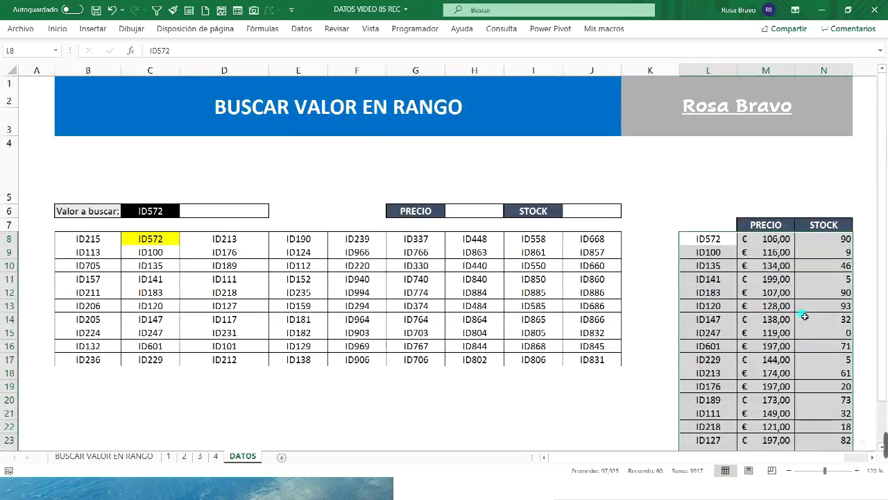
left_click(456, 211)
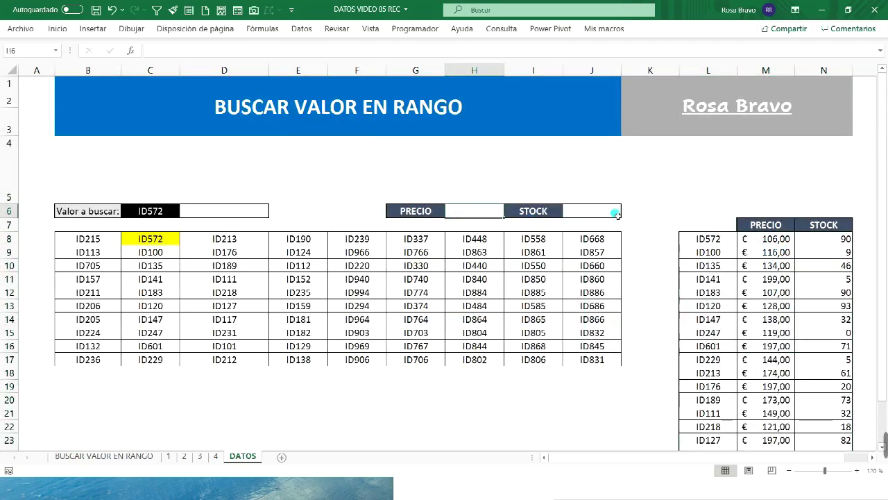
left_click(587, 211)
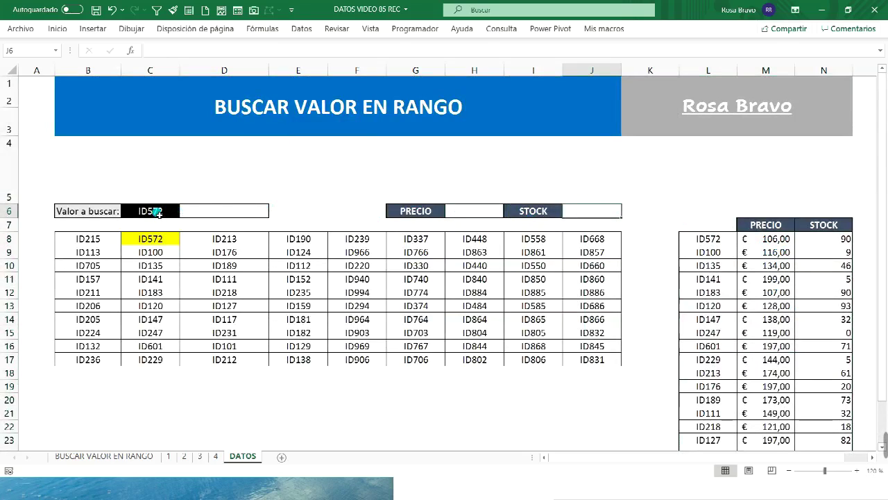
left_click(97, 243)
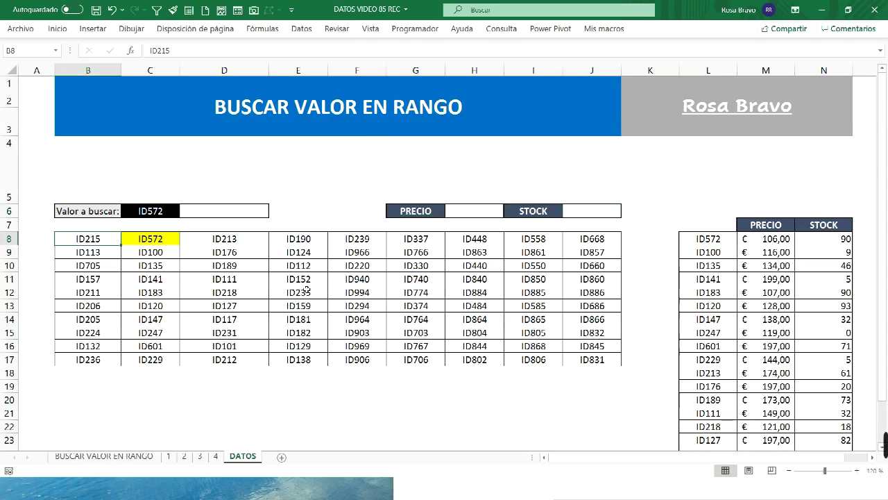
left_click(603, 360, "shift")
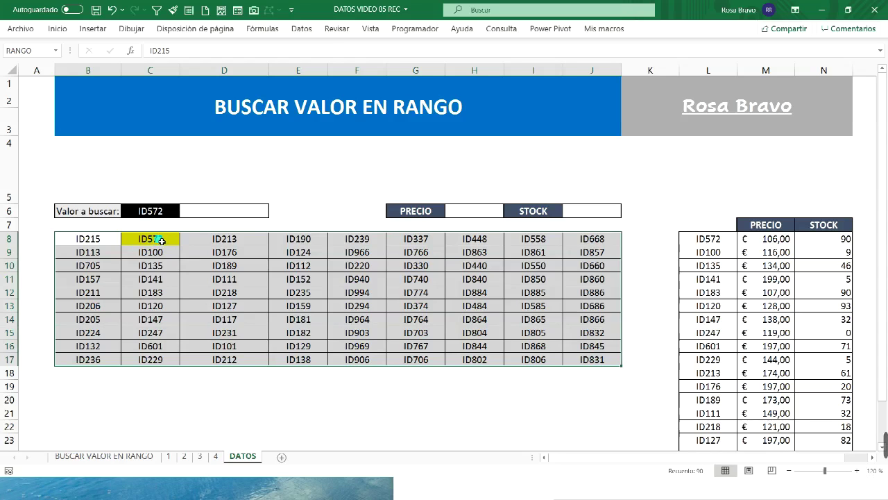
left_click(234, 213)
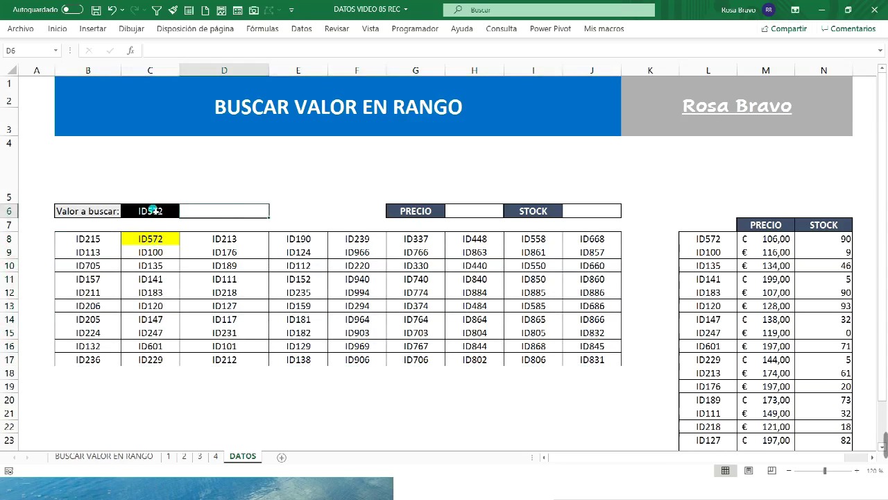
left_click(104, 240)
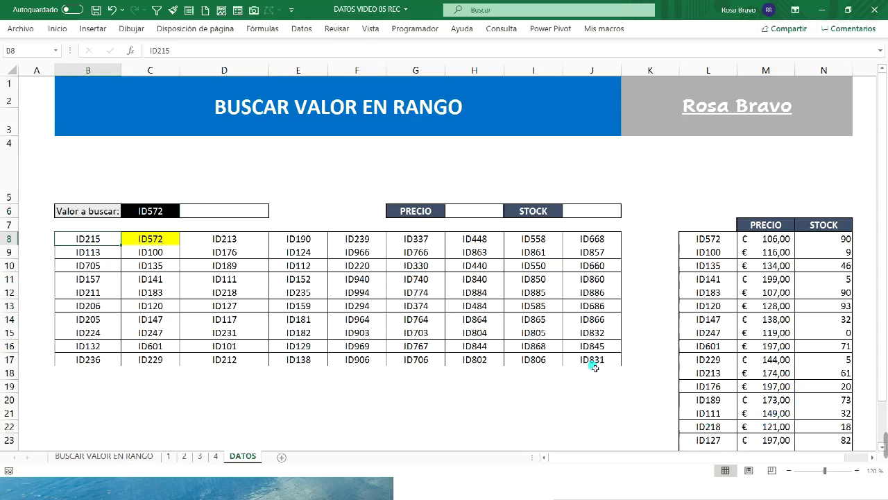
left_click(592, 362, "shift")
left_click(221, 212)
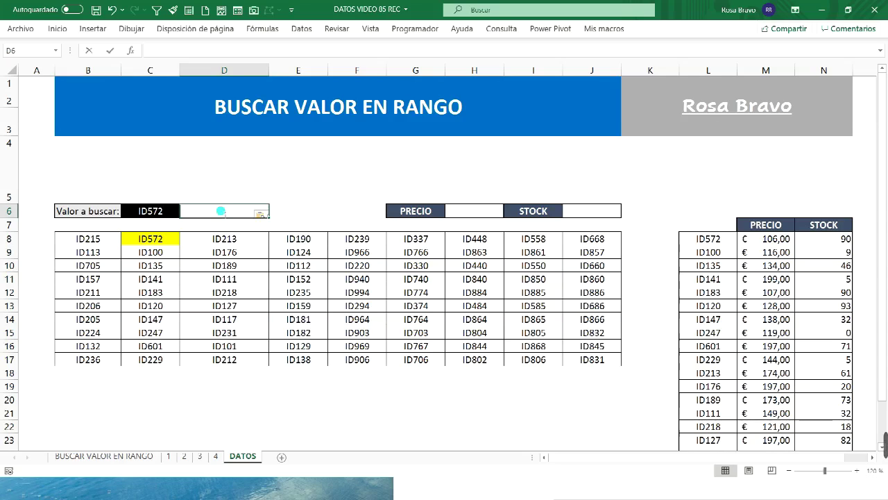
Type =SI(O(VALOR=RANGO);"OK";"NO CONSTA") in D6, inserting VALOR and RANGO from autocomplete
type("=SI")
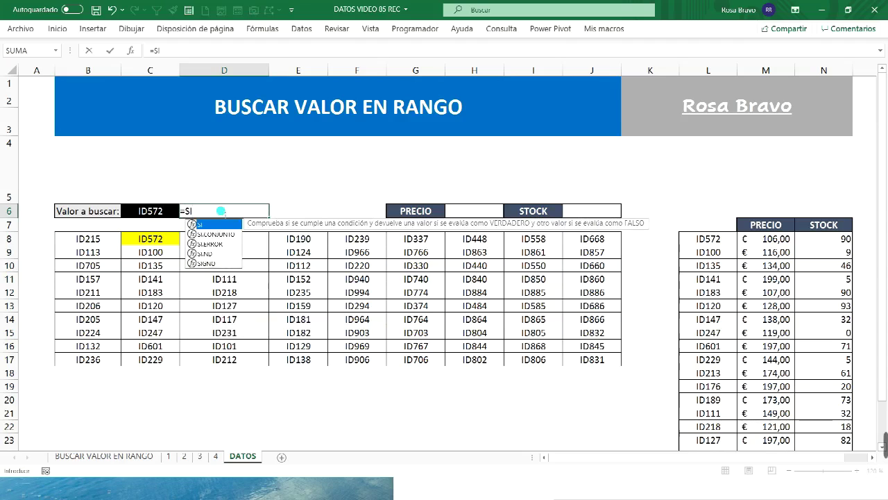
type("(")
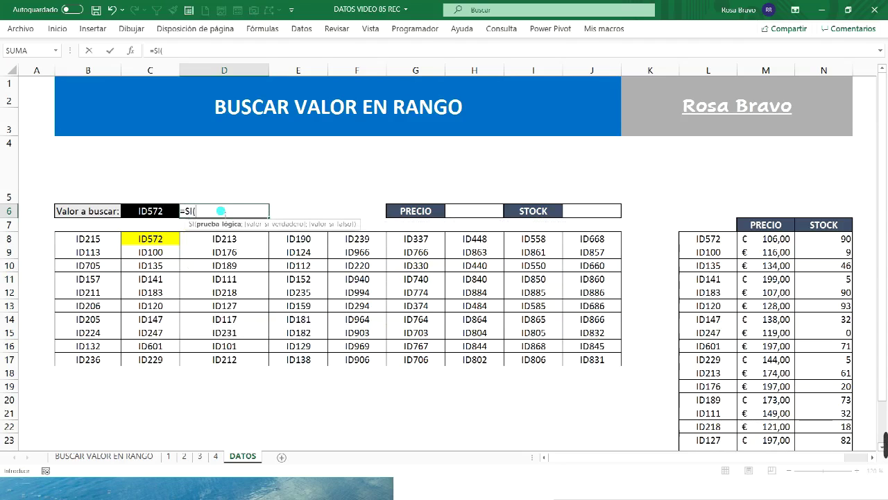
type("O(")
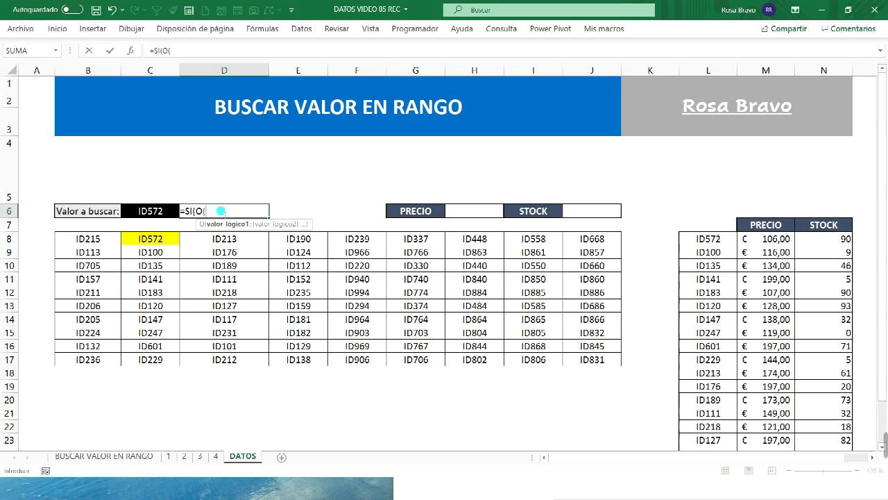
type("V")
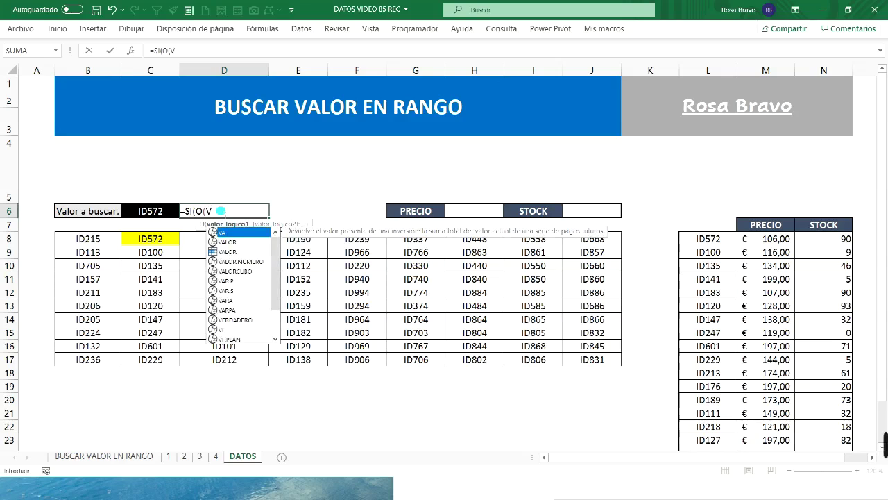
type("A")
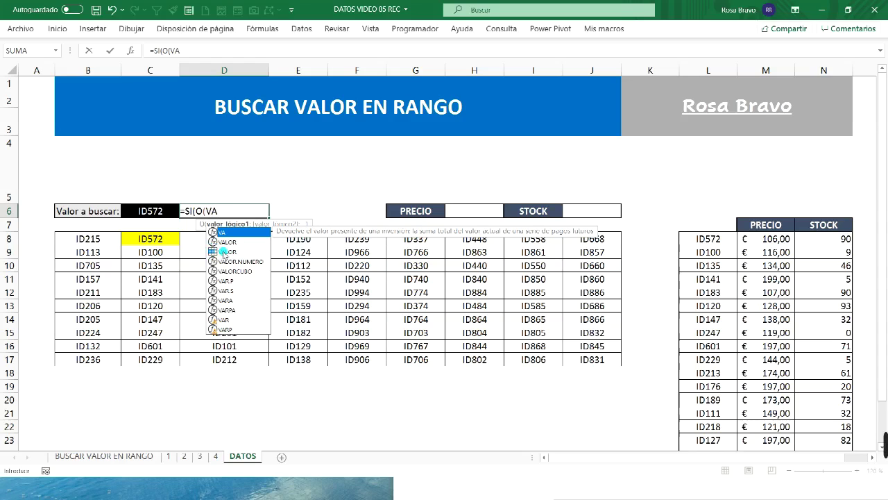
left_click(221, 252)
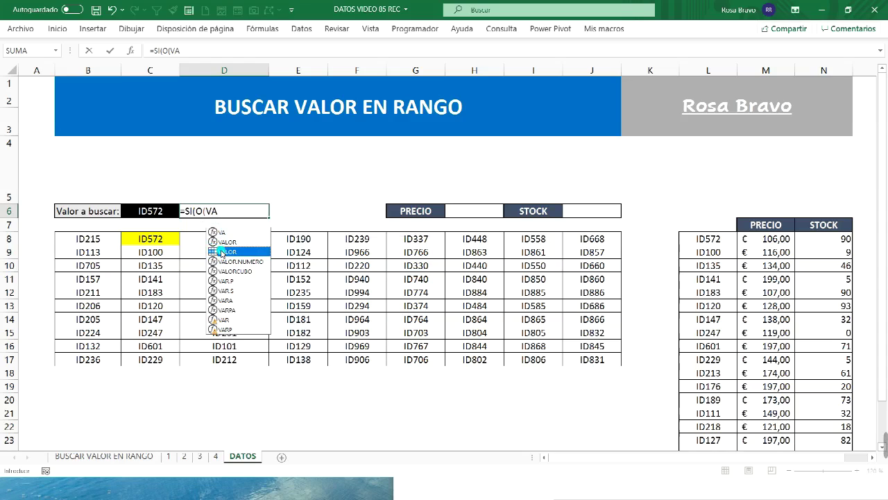
double_click(222, 252)
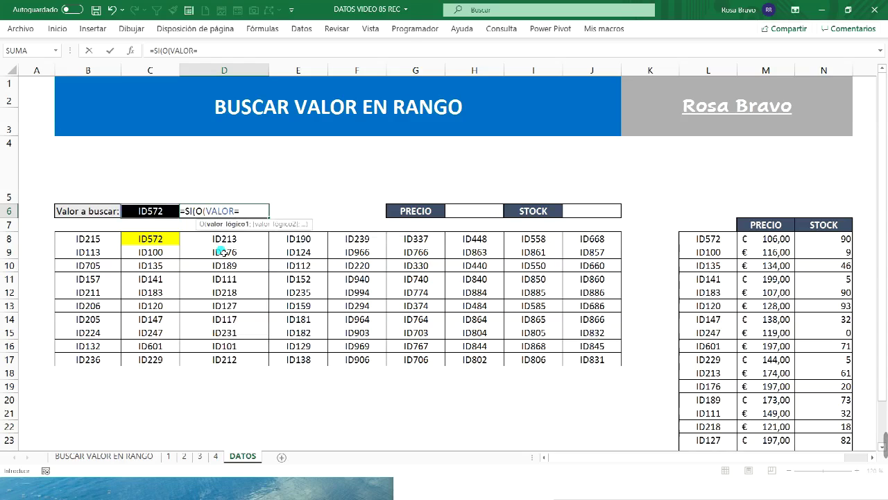
type("R")
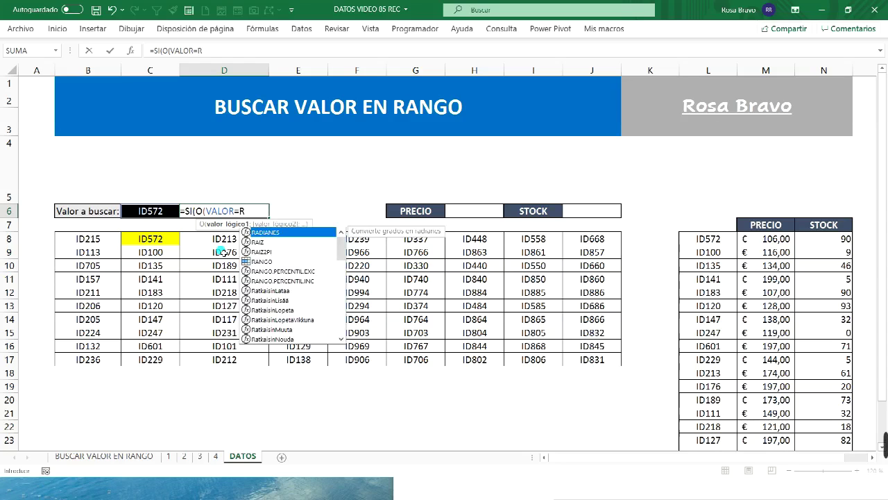
left_click(257, 263)
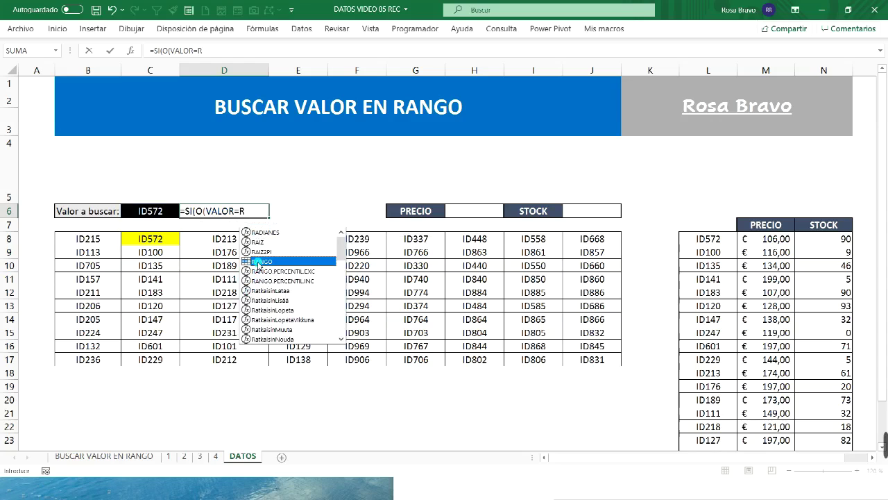
double_click(259, 263)
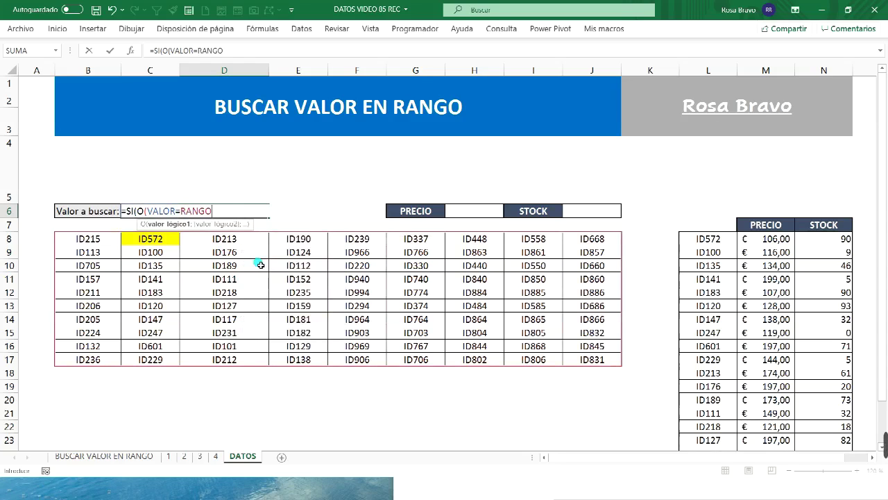
type(")")
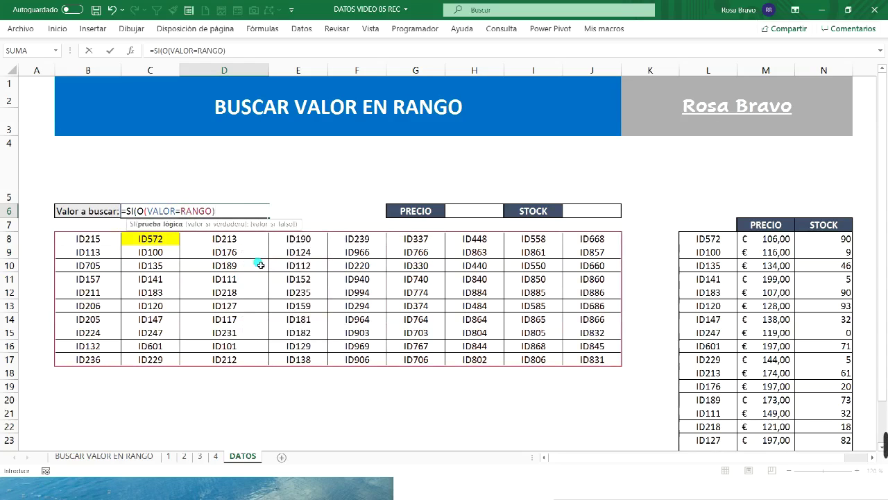
type(";\"ok")
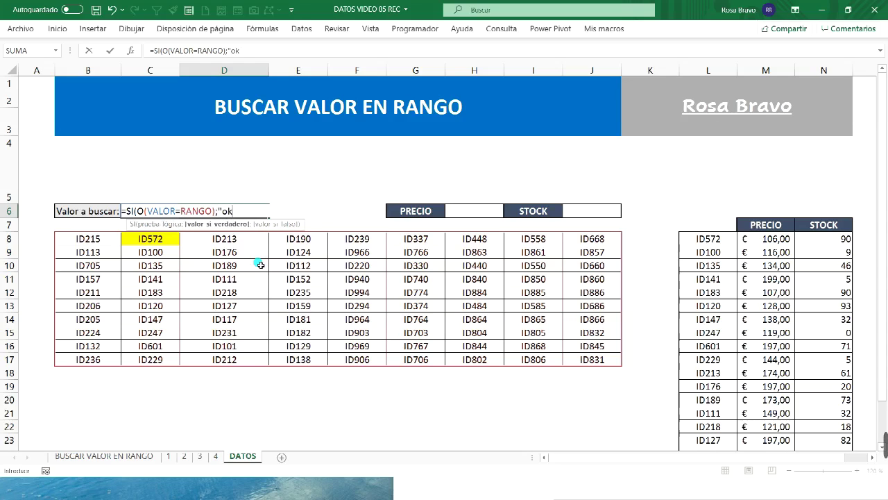
key("BackSpace")
type("OK\";\"")
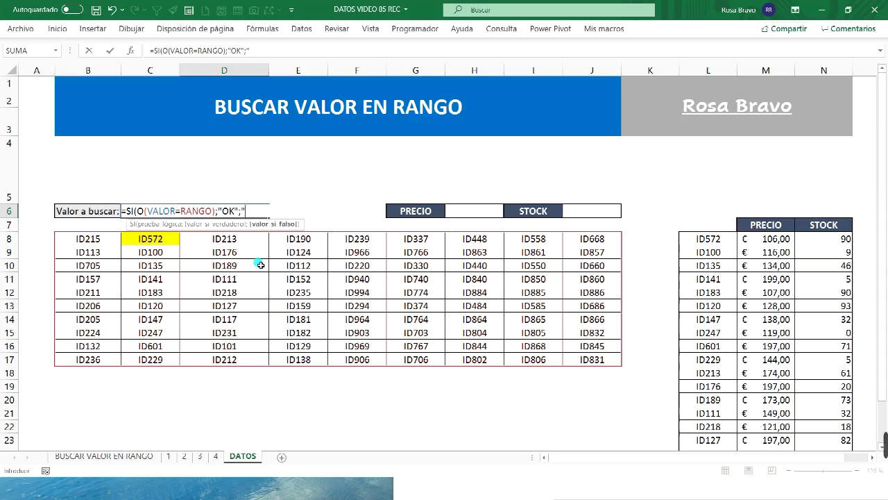
type("NO CONSTA\"")
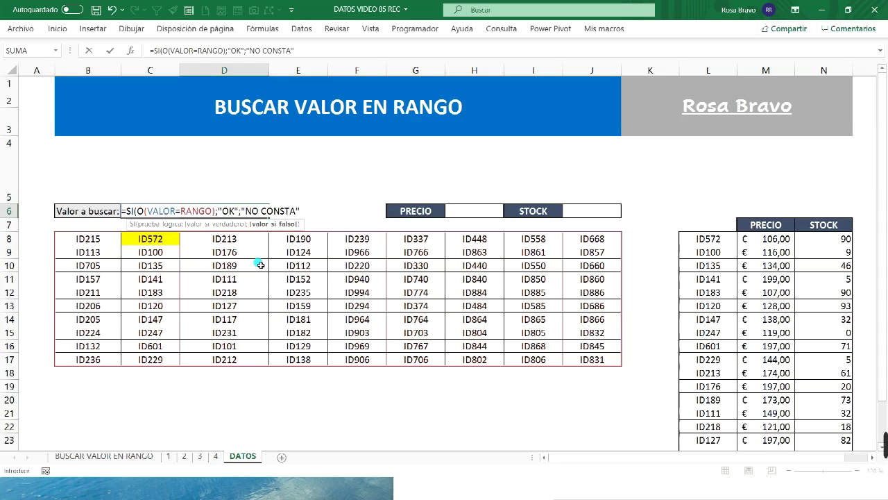
type(")")
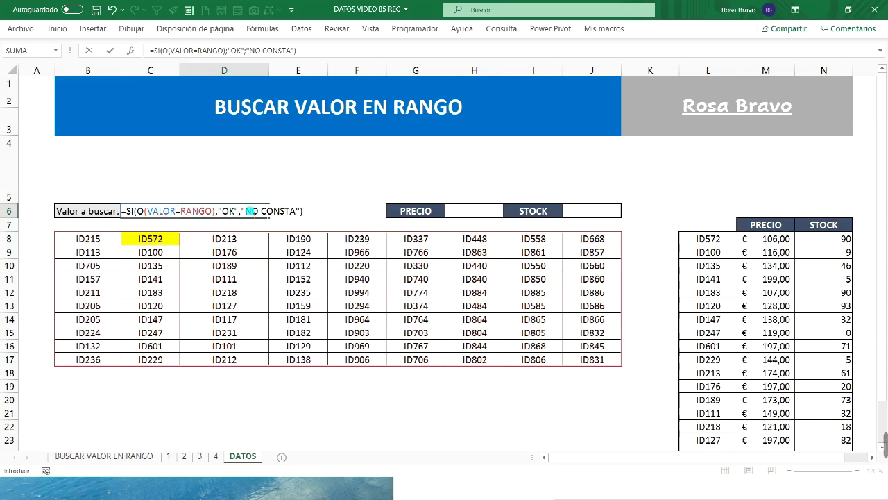
left_click(144, 211)
Enter the D6 check as an array formula and test ID999, which gives NO CONSTA
key("ctrl+shift+Return")
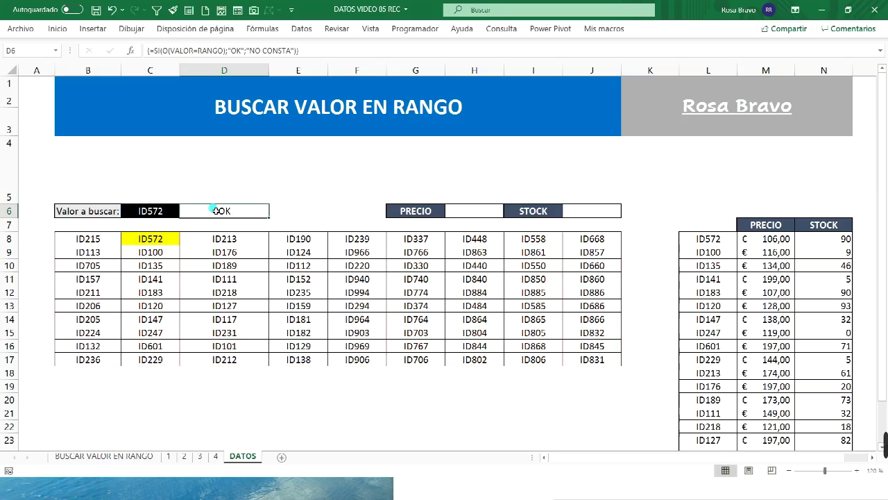
left_click(152, 212)
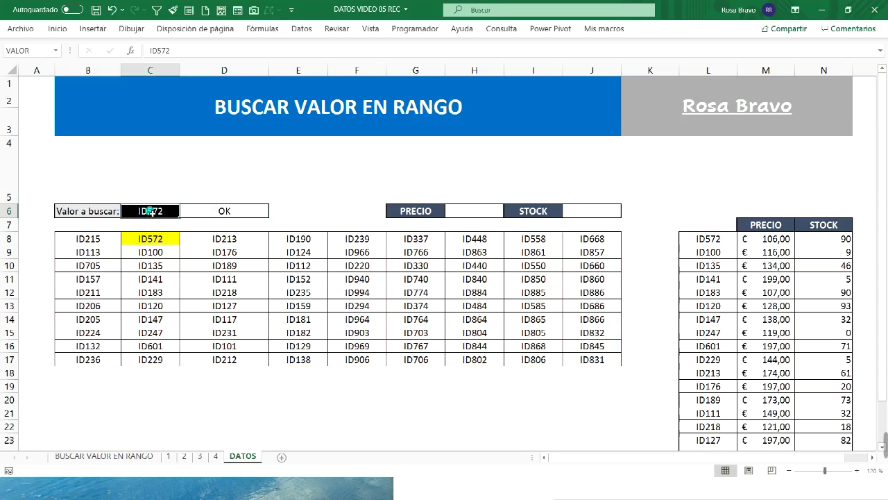
type("ID999")
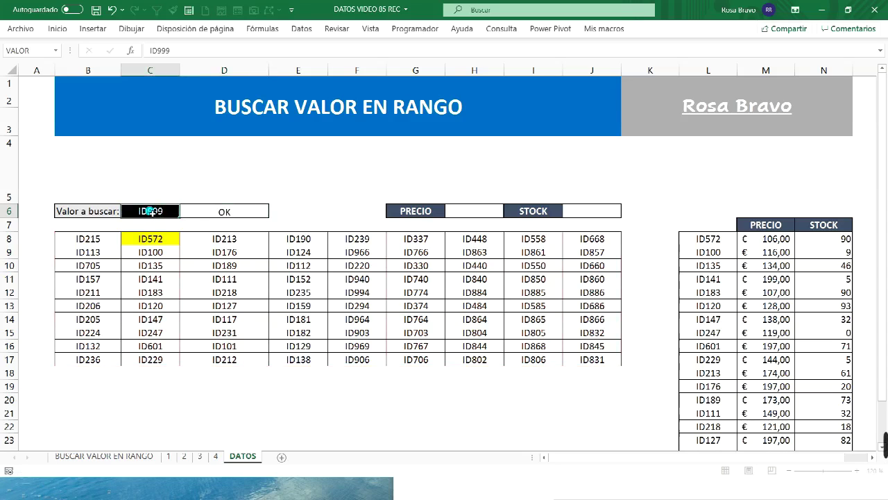
key("Return")
Restore ID572 as the search value so D6 shows OK again
left_click(151, 212)
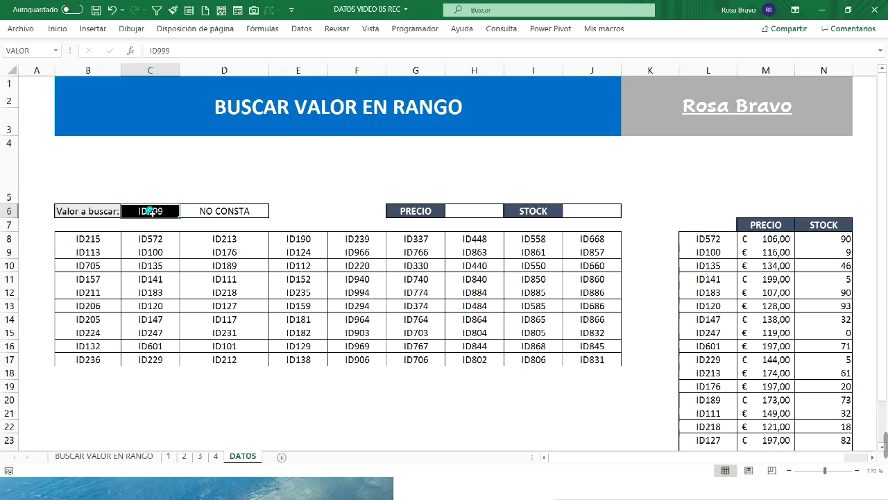
type("ID572")
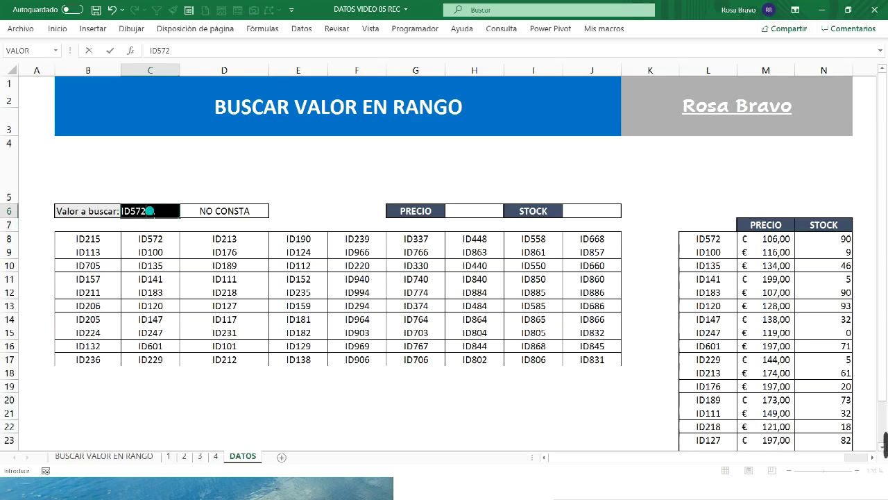
key("Return")
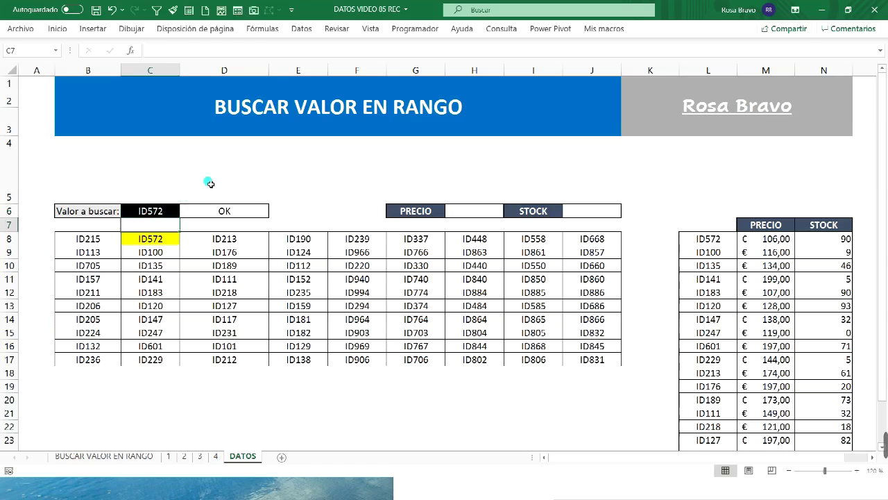
left_click(206, 171)
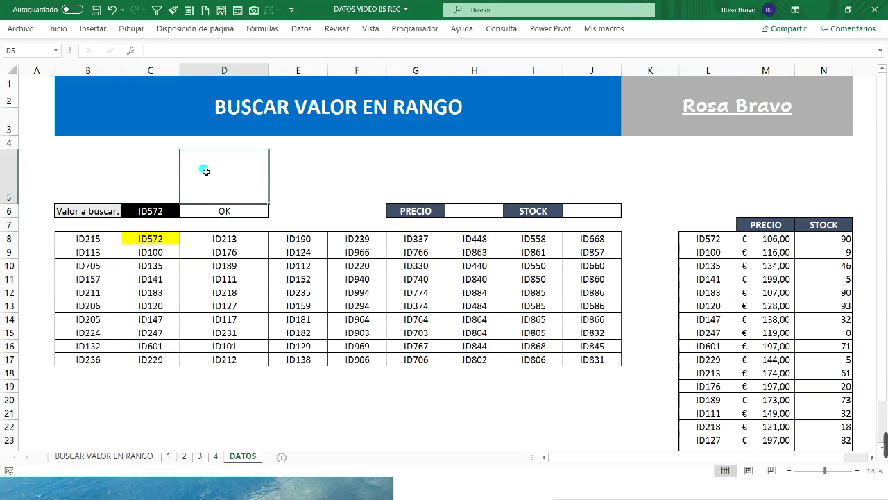
left_click(341, 157)
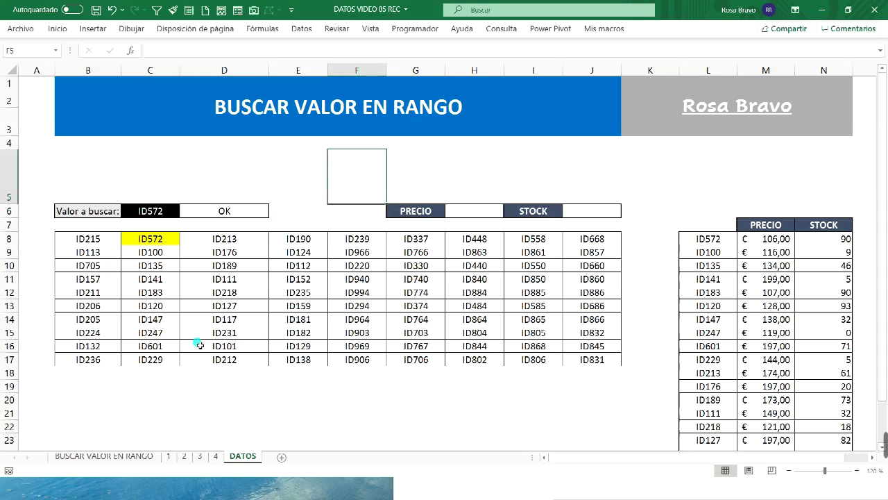
Enter =FORMULATEXTO(D6) in D19 to display the D6 formula as text
left_click(199, 390)
type("=")
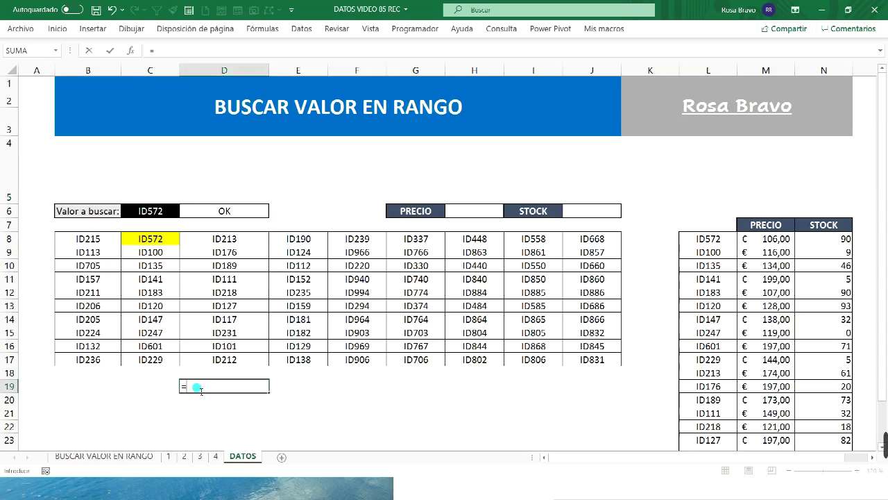
type("FORMULATEXTO")
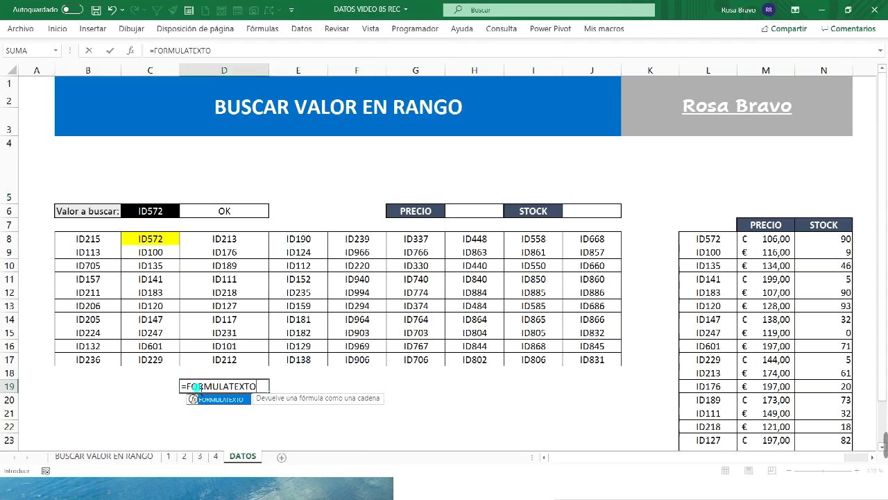
type("(")
left_click(225, 214)
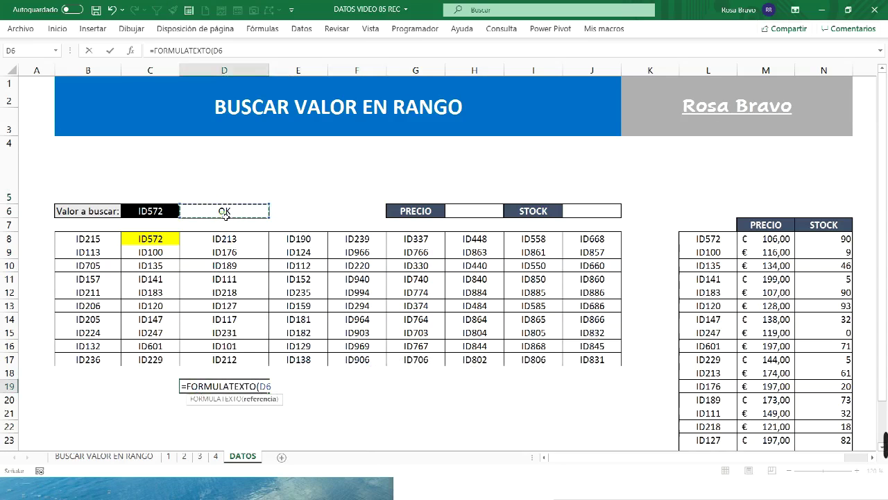
key("Return")
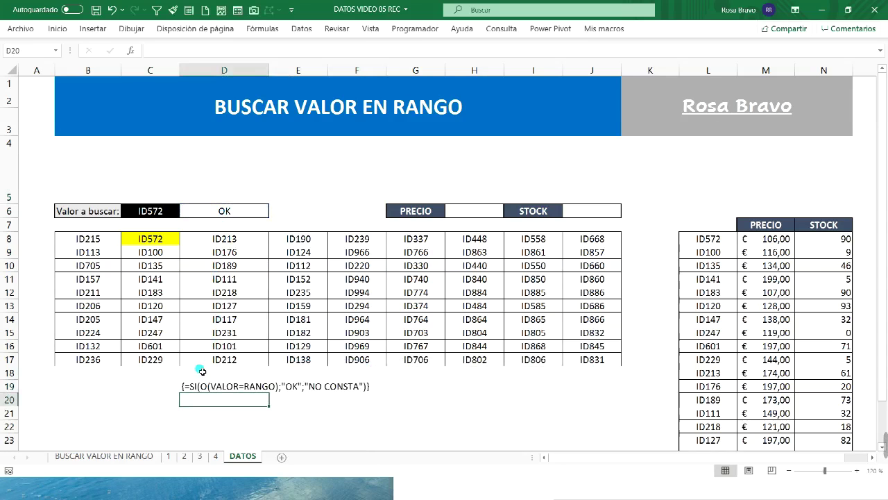
key("Up")
scroll(201, 371, "up", 2)
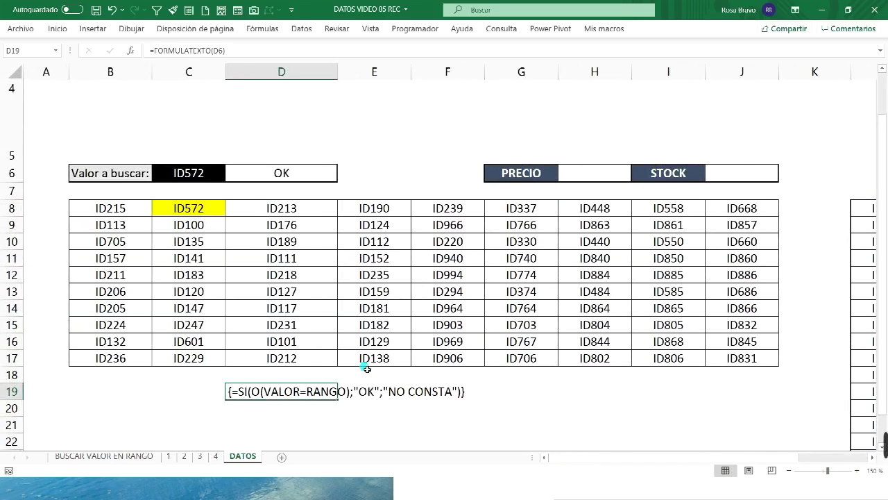
left_click(287, 410)
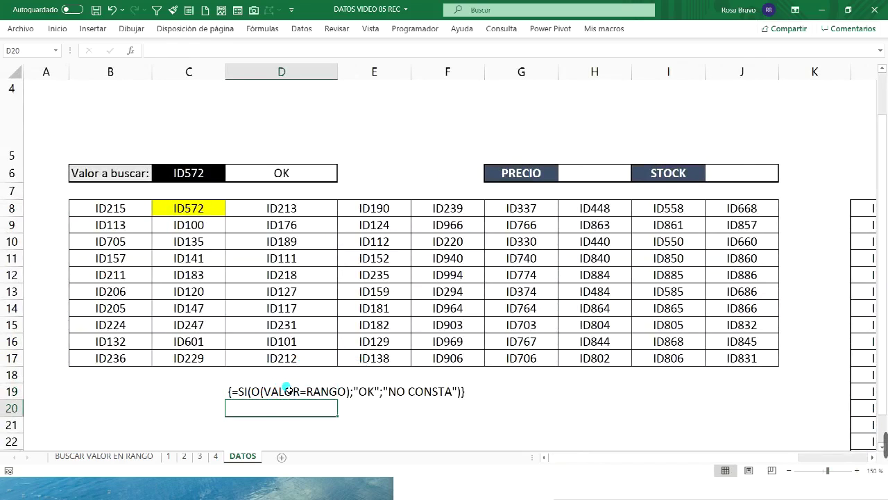
Point out the VALOR search cell and select the ID grid named RANGO
left_click(192, 172)
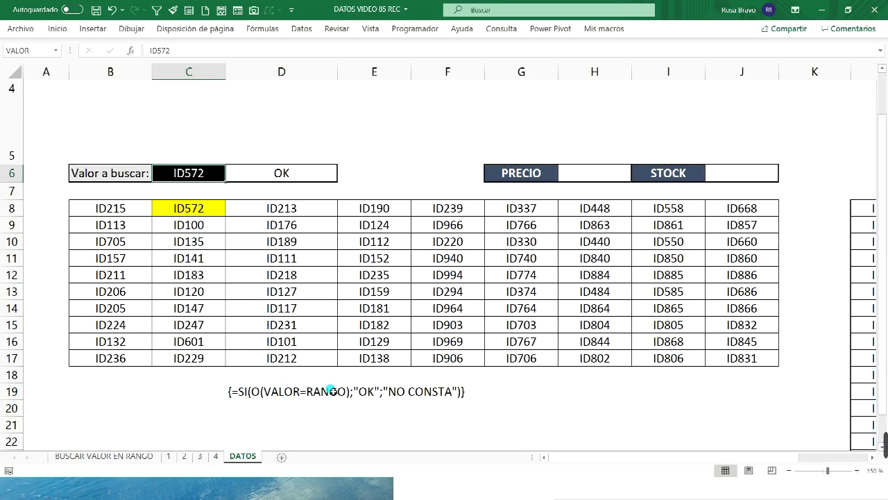
left_click(112, 213)
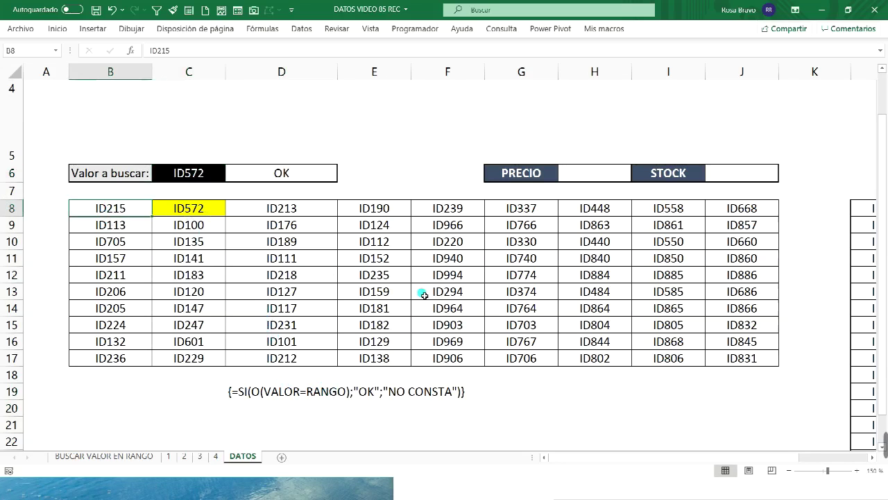
left_click(718, 361, "shift")
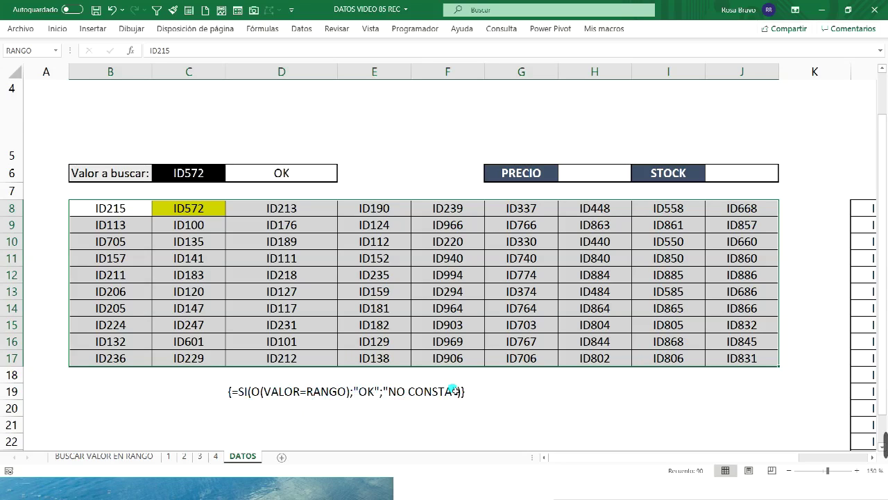
key("Return")
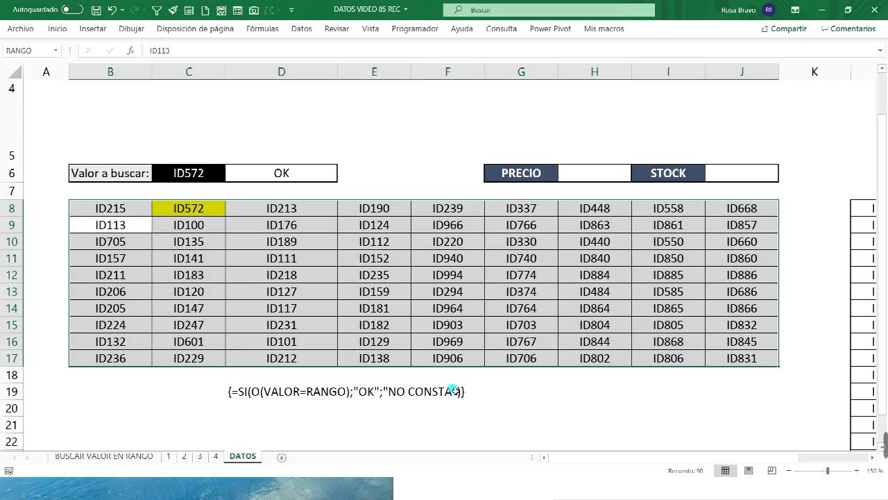
left_click(489, 396)
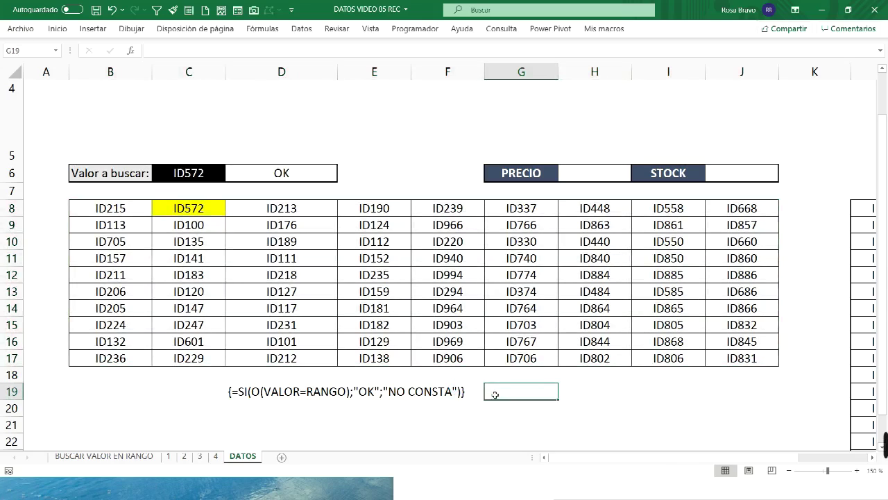
left_click(789, 471)
left_click(789, 471)
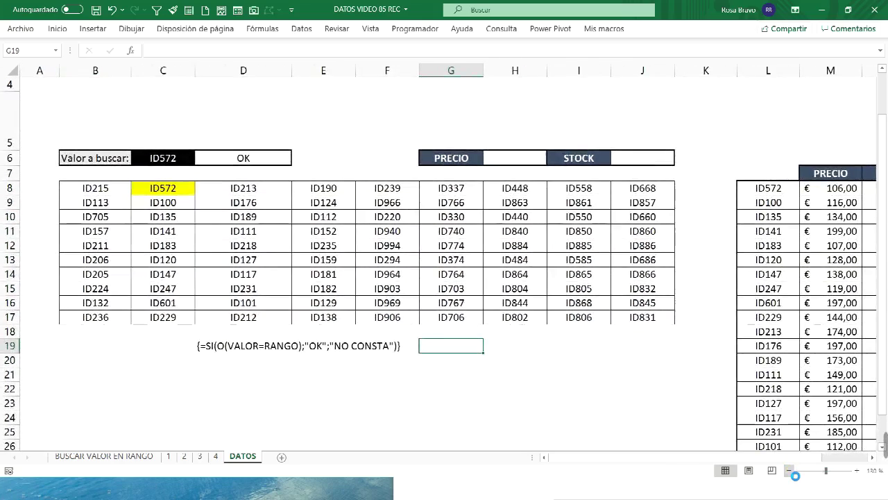
left_click(788, 471)
left_click(789, 470)
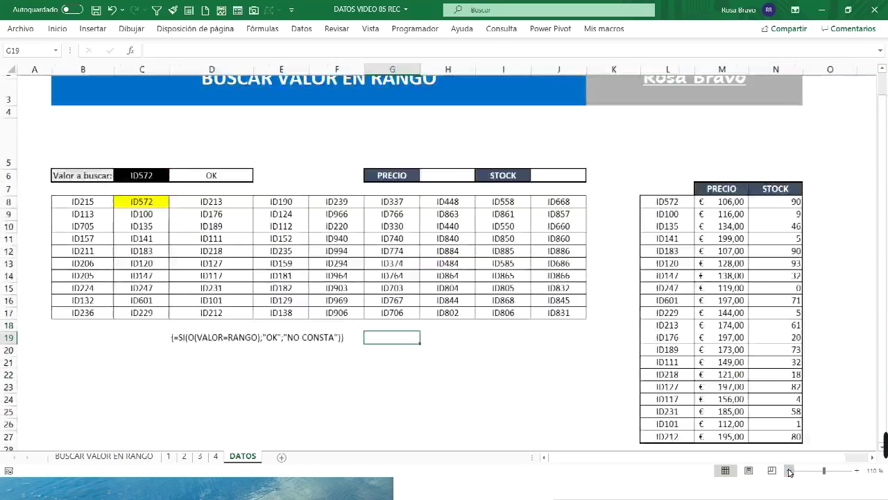
left_click(139, 186)
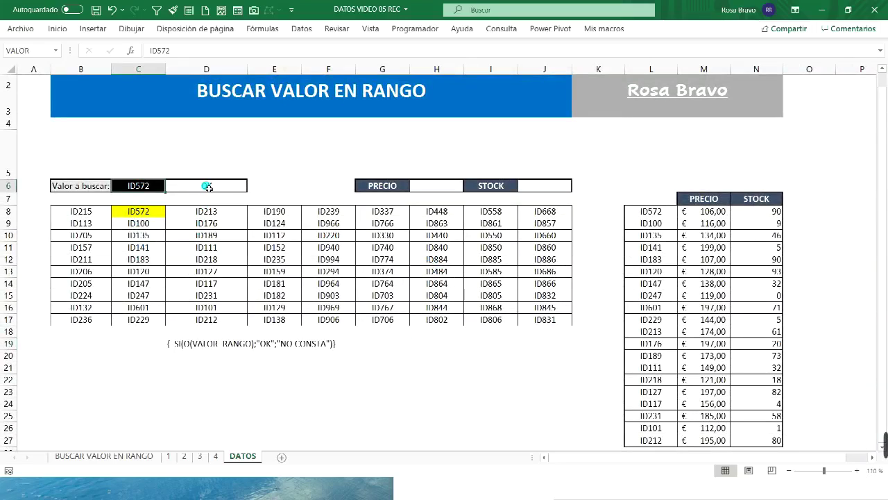
left_click(437, 188)
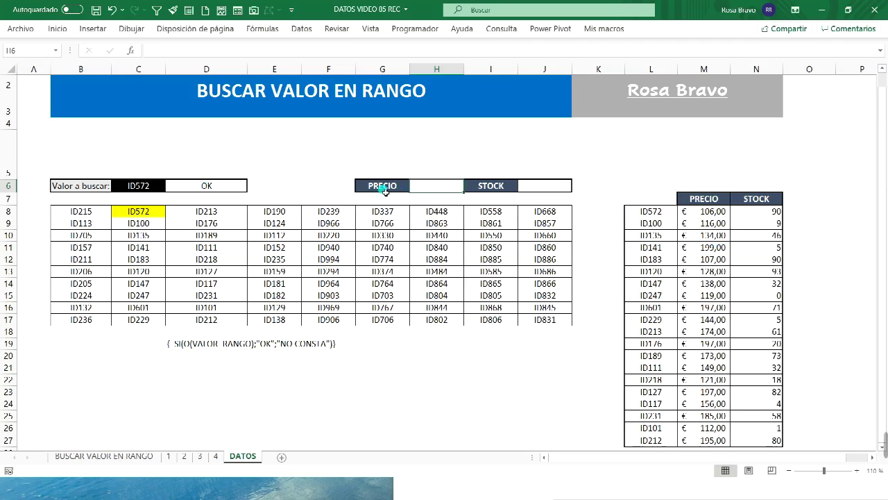
left_click(151, 187)
type("I")
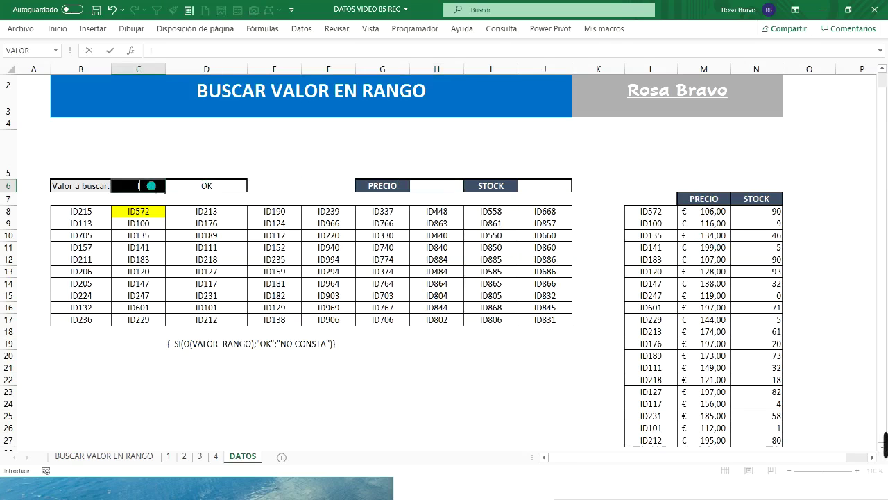
type("D999")
key("Return")
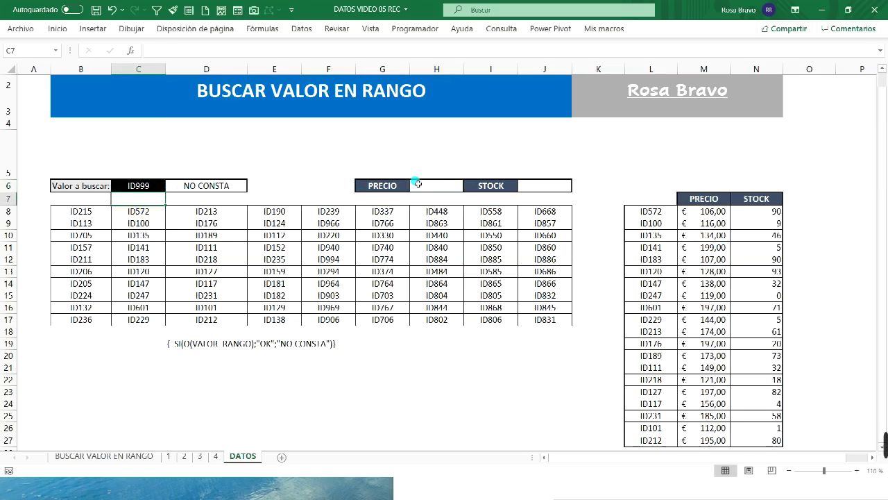
left_click(144, 186)
type("ID")
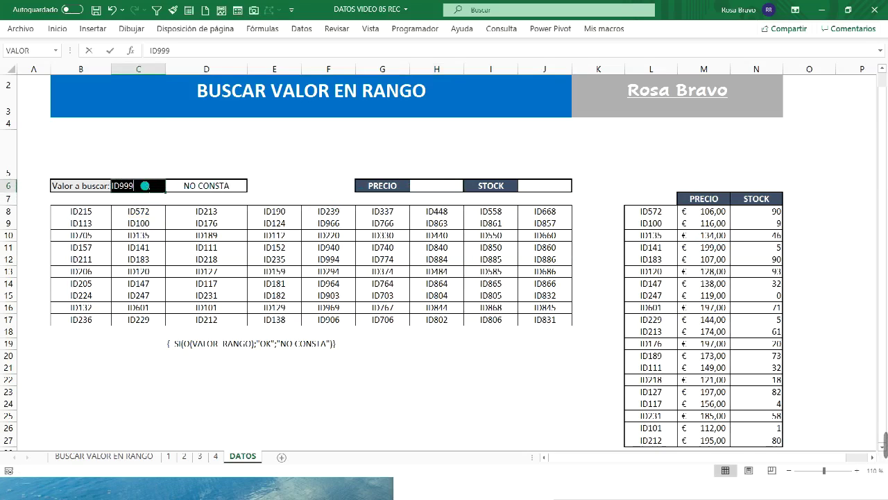
type("572")
key("Return")
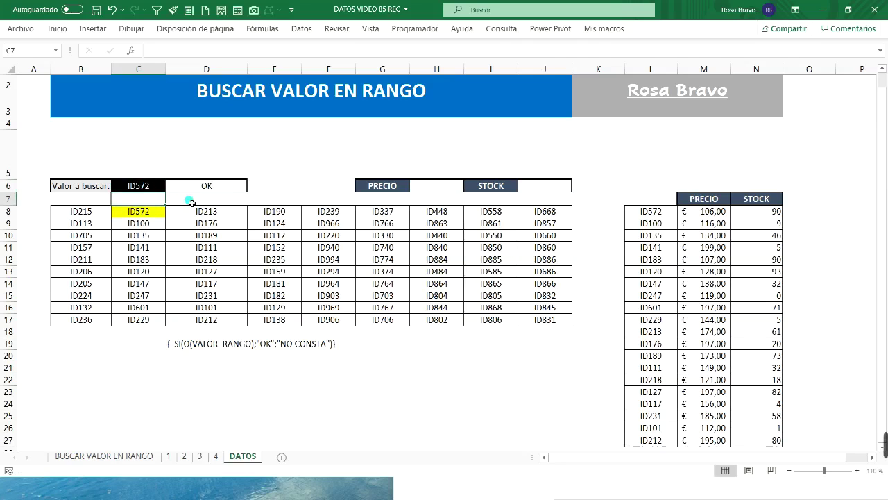
left_click(433, 186)
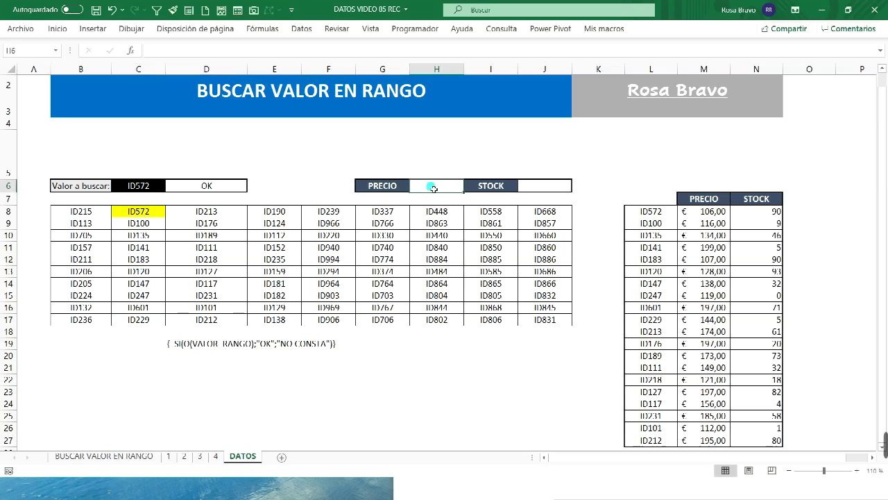
Begin H6's formula as =SI(D6="OK";BUSCARV(VALOR; with the OK condition and VALOR lookup key
type("=SI")
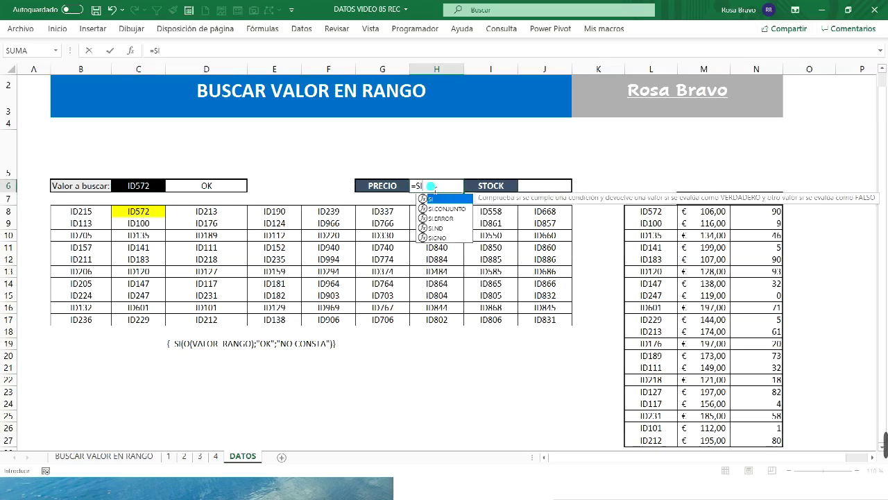
type("(")
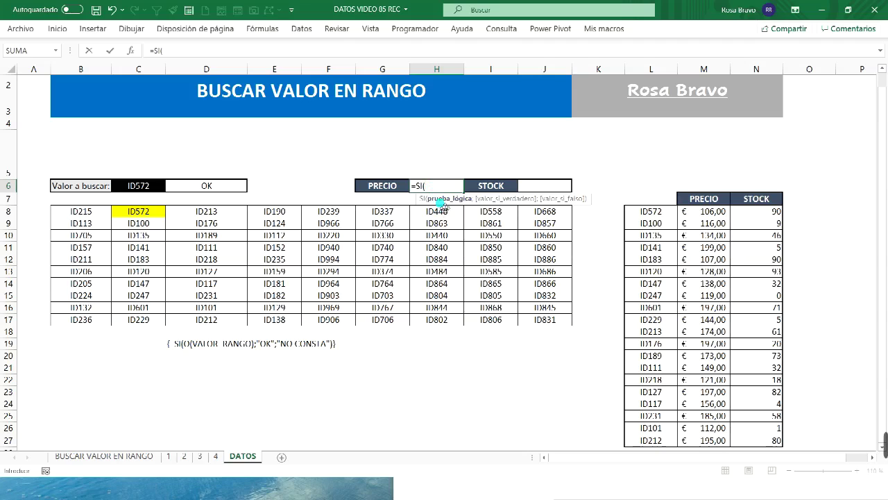
left_click(230, 186)
type("=")
type("ok")
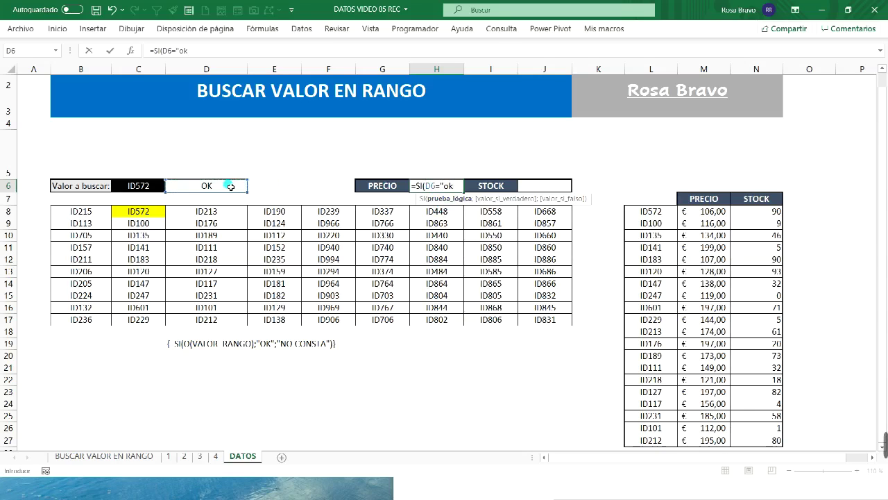
type("OK")
type(";")
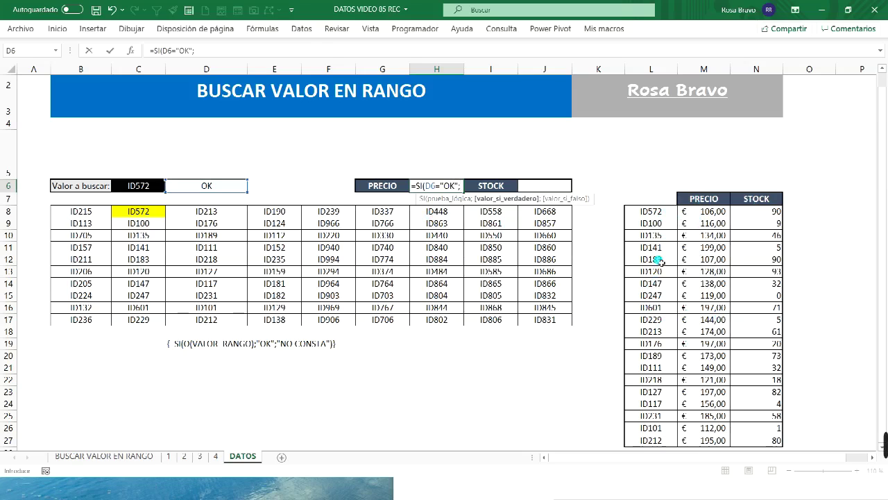
type("BUSCA")
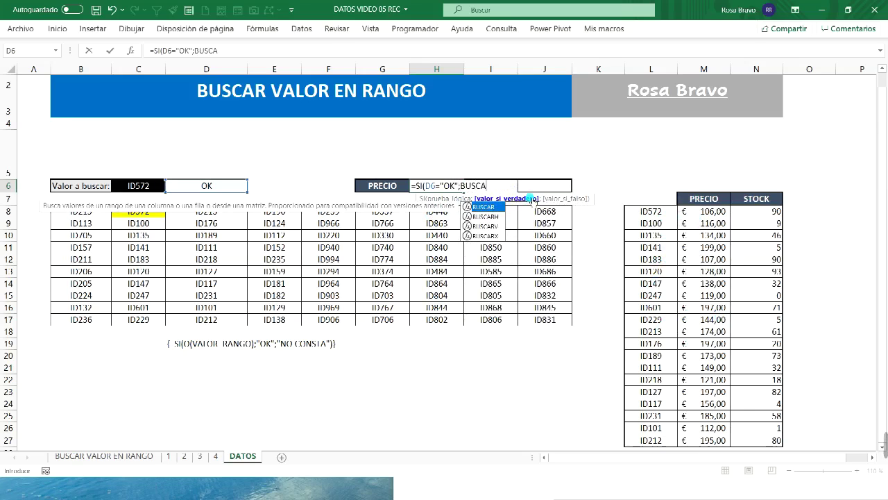
type("RV(")
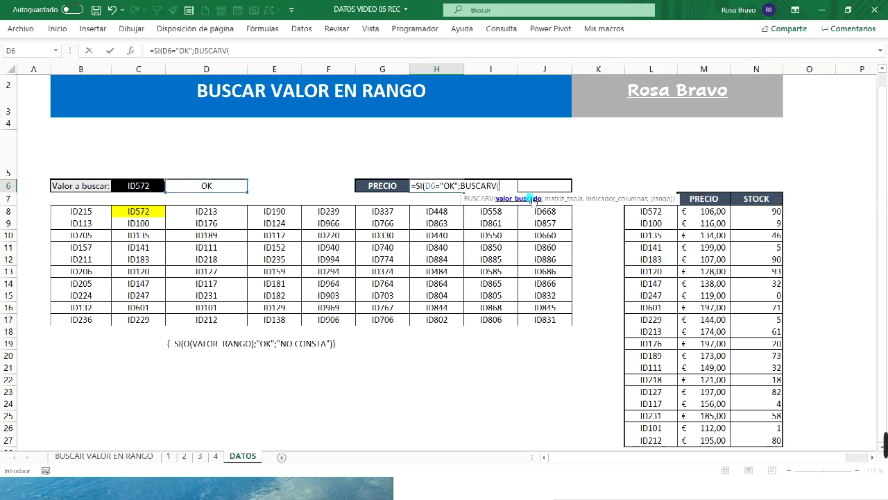
left_click(154, 187)
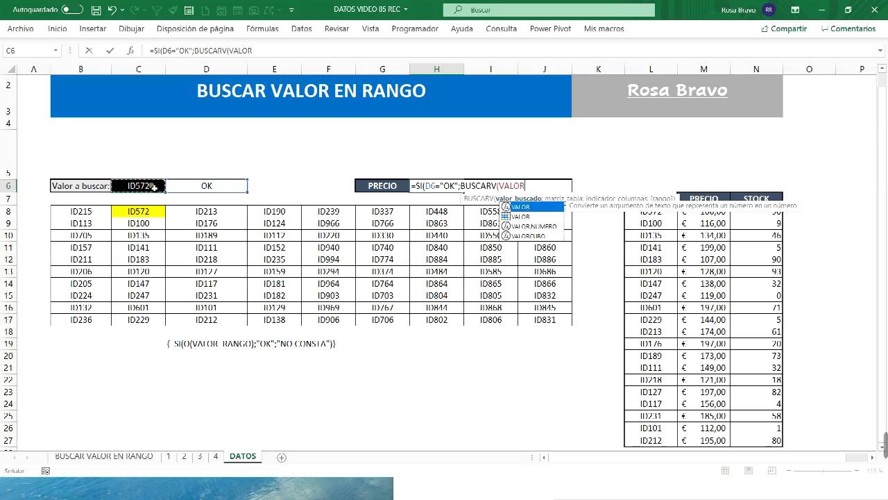
type(";")
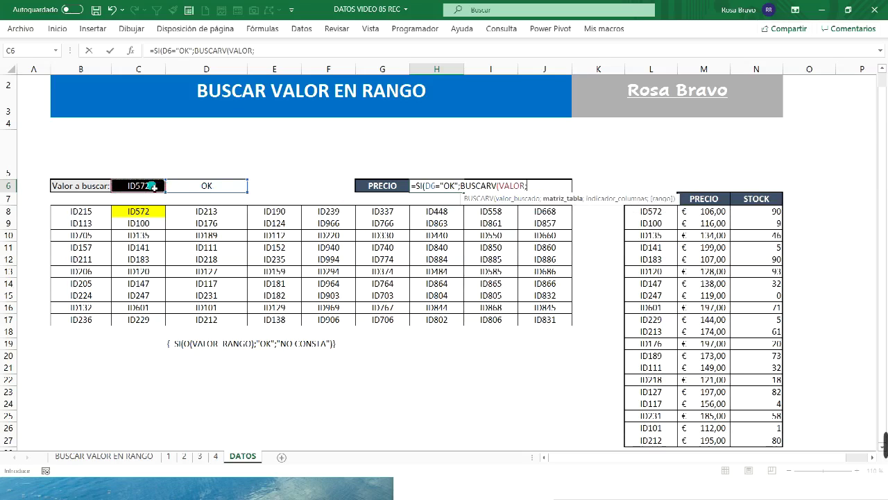
Complete the H6 lookup using table L8:N27, column 2 and FALSO, returning "" otherwise
left_click(639, 211)
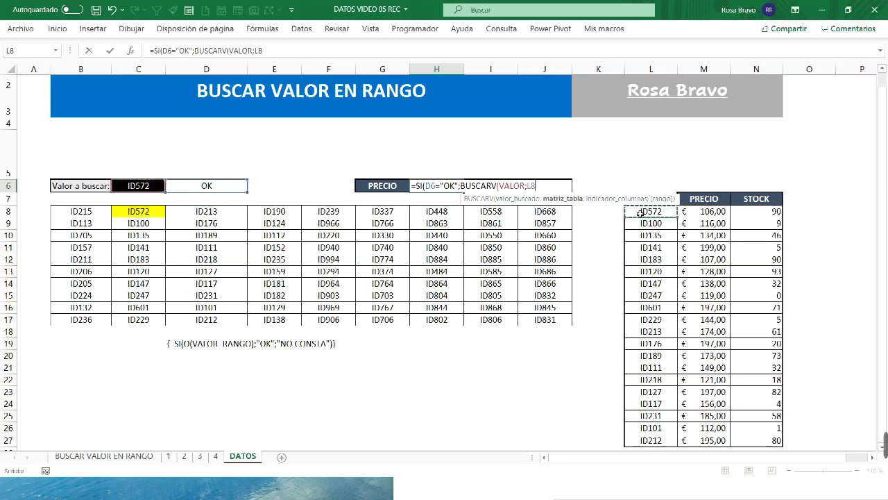
scroll(666, 243, "down", 2)
left_click(757, 307, "shift")
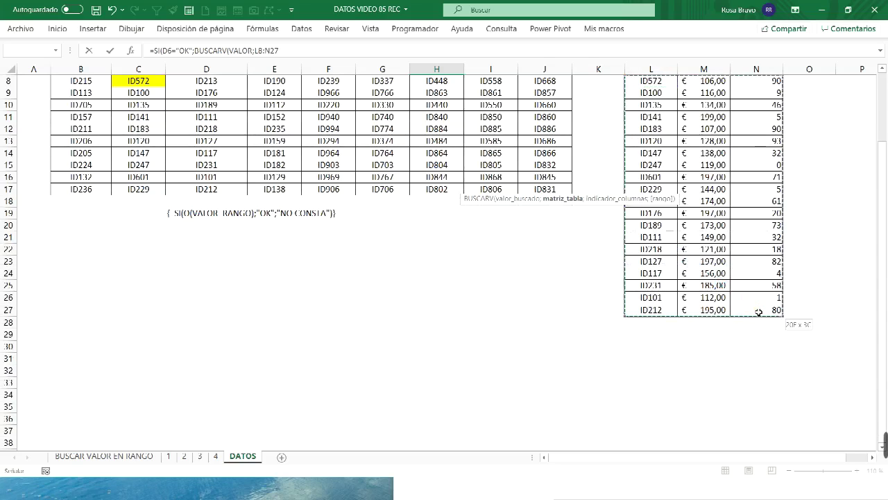
scroll(756, 307, "up", 2)
left_click(292, 53)
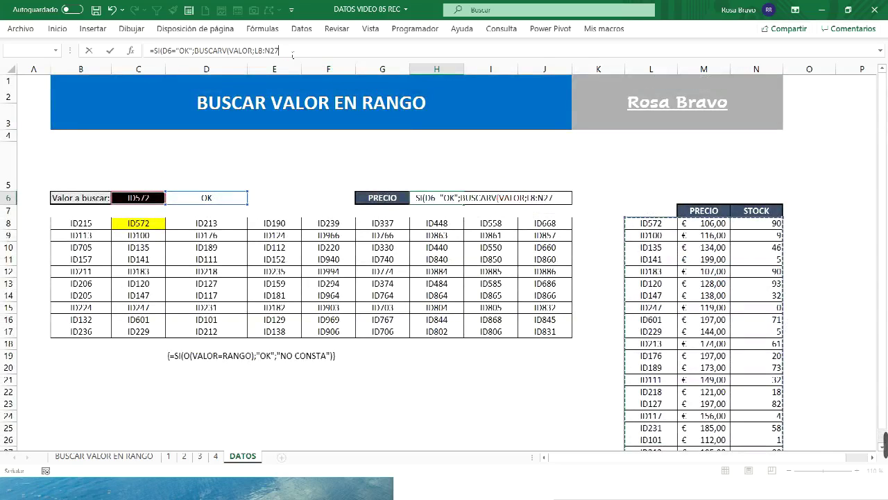
type(";")
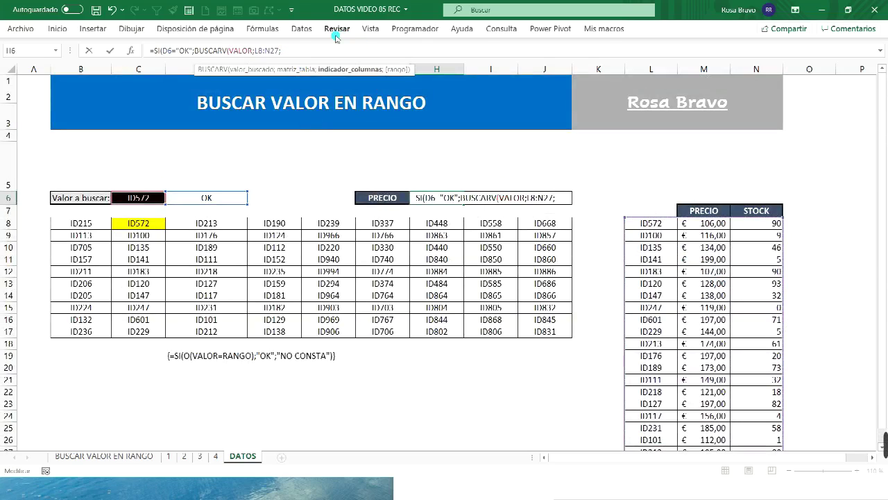
type("2;")
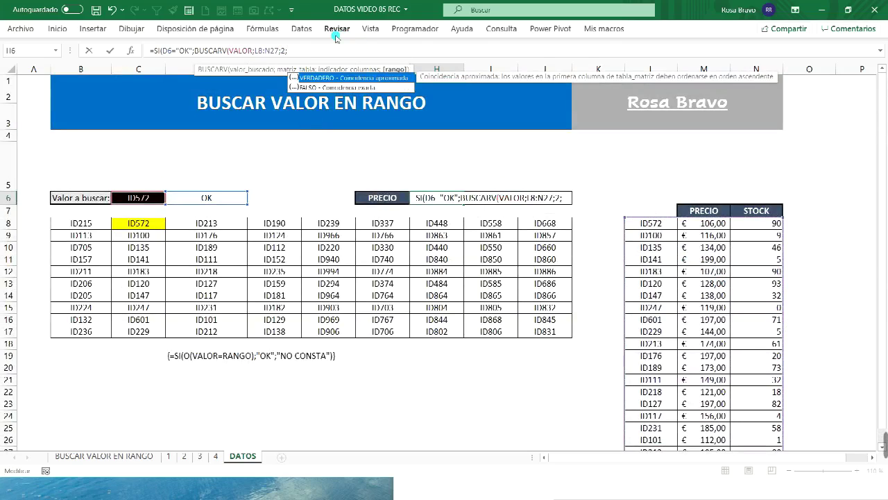
double_click(347, 88)
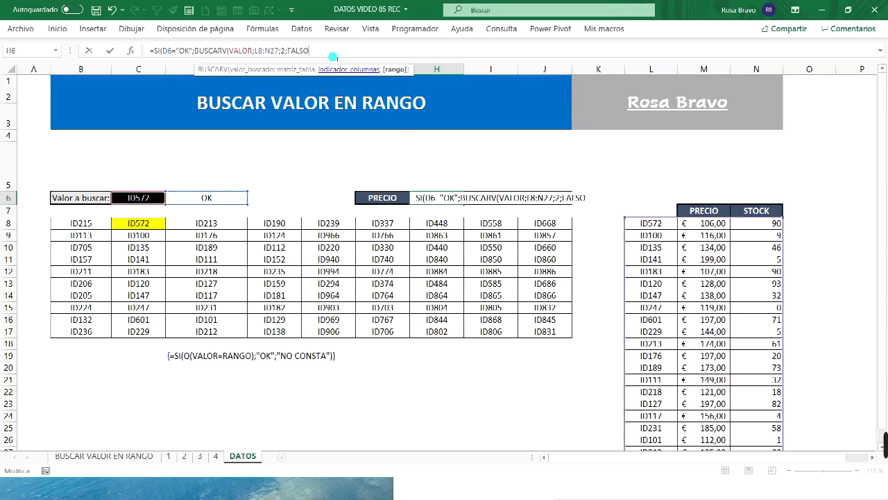
type(";")
key("BackSpace")
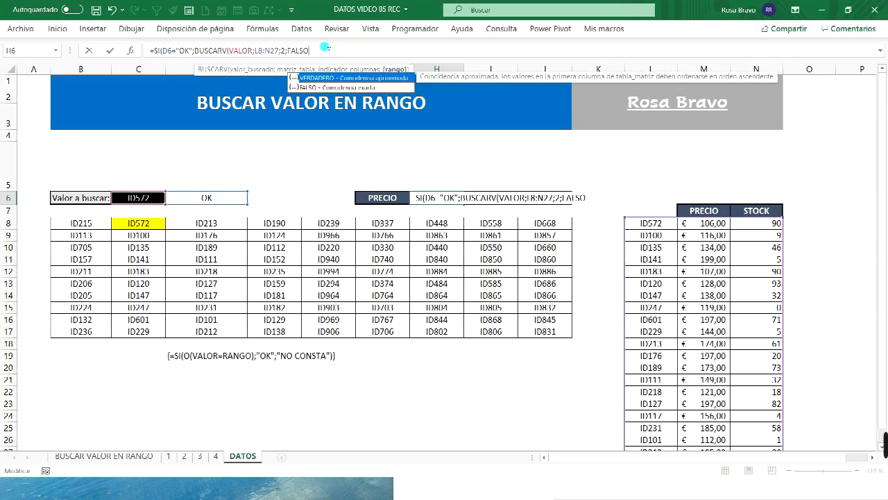
type(");\"\"")
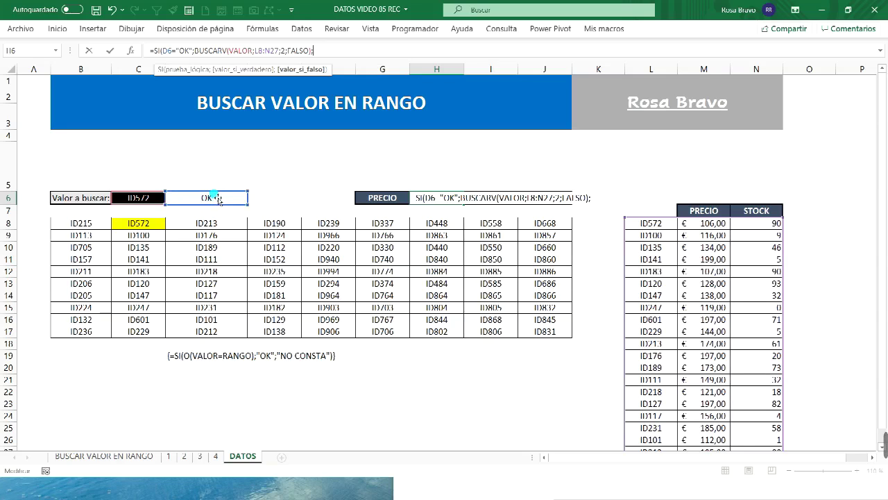
type(")")
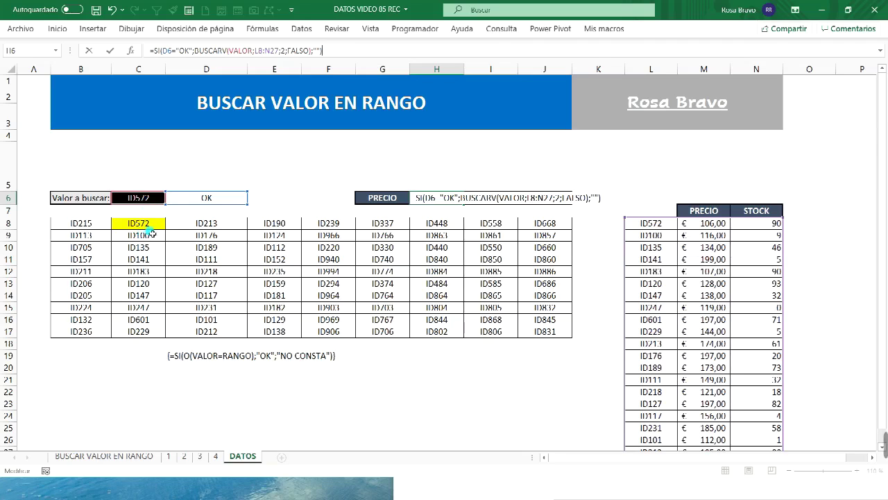
left_click(198, 198)
Commit the PRECIO formula, then start J6 with =SI(D6="OK";BUSCARV(VALOR; for STOCK
key("Return")
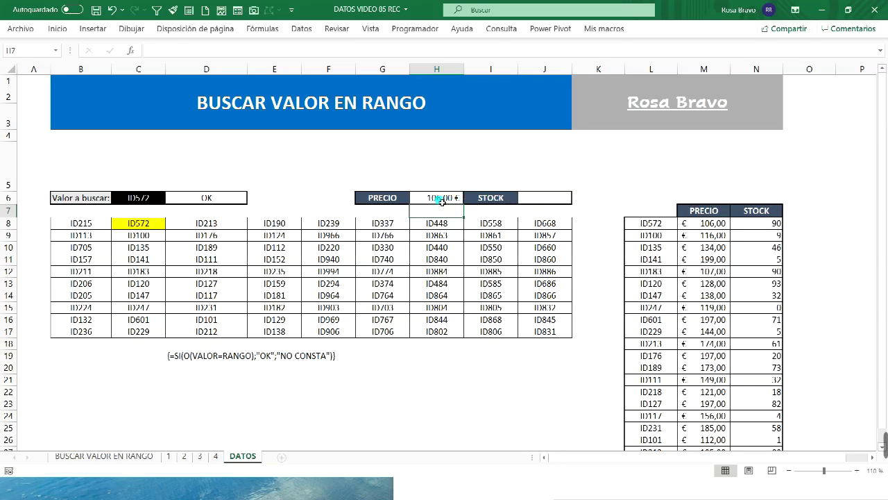
left_click(539, 199)
type("=")
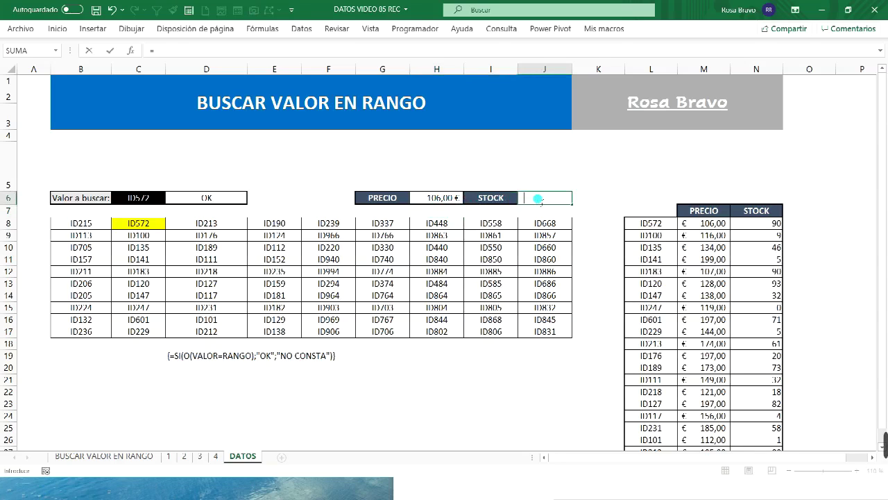
type("SI")
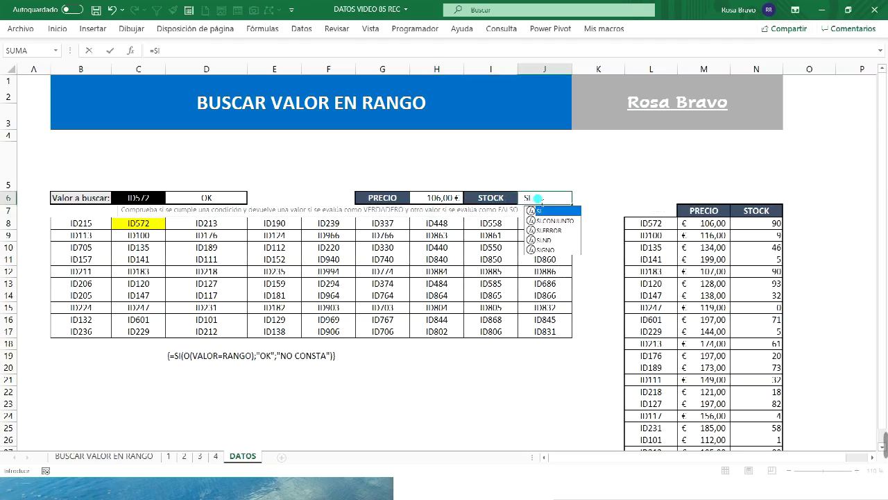
type("(")
left_click(187, 201)
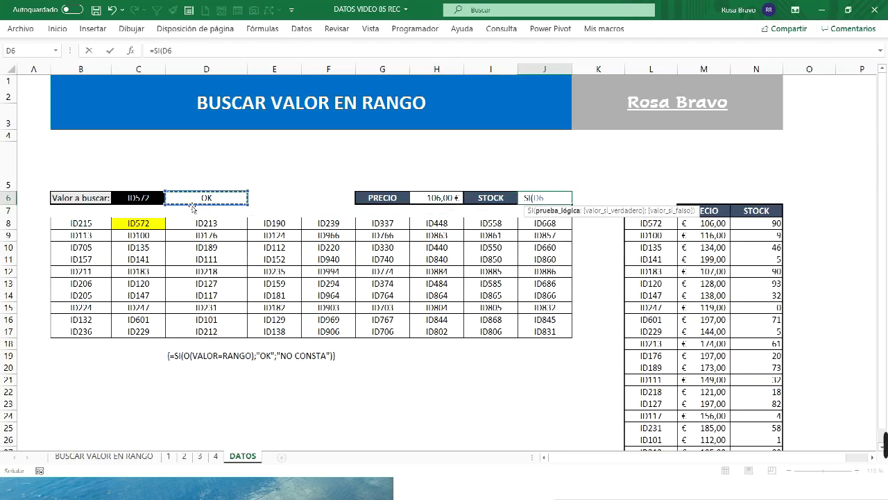
type("=\"ok")
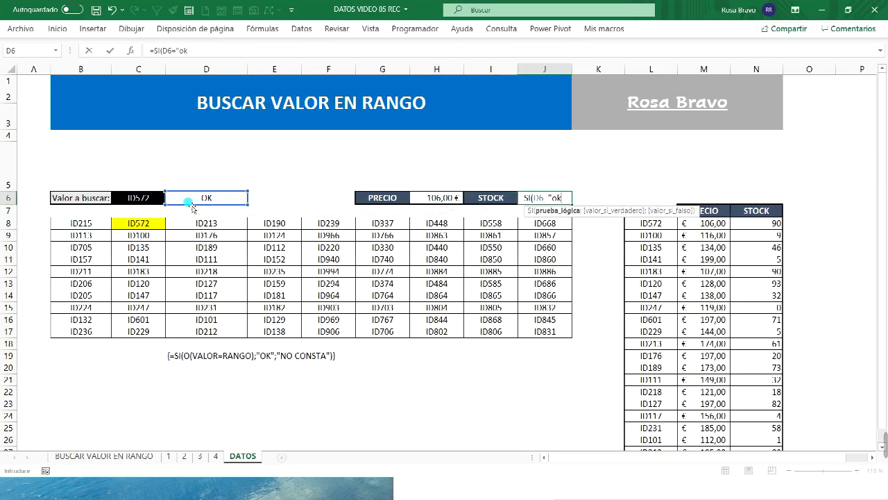
key("BackSpace")
key("BackSpace")
type(";BUS")
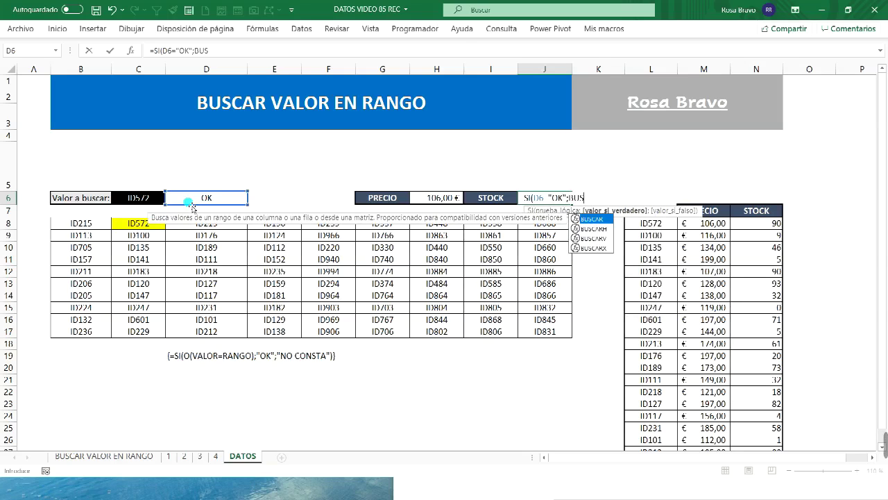
type("CARV(")
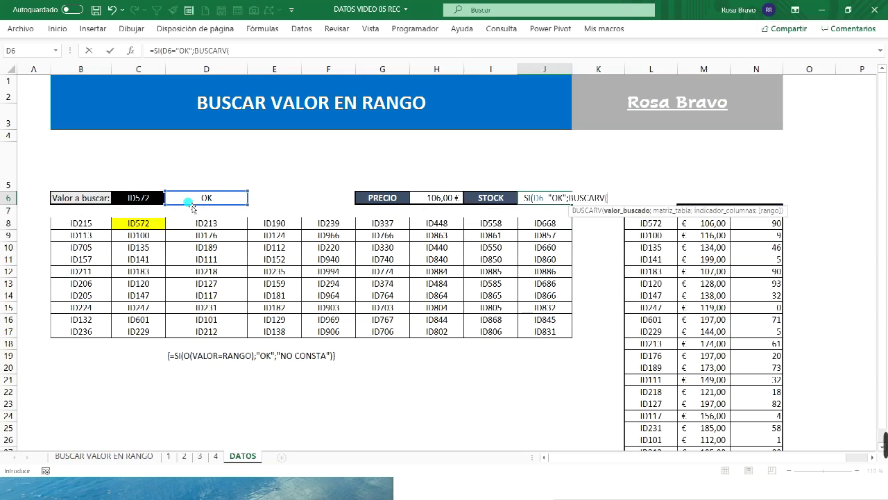
left_click(144, 202)
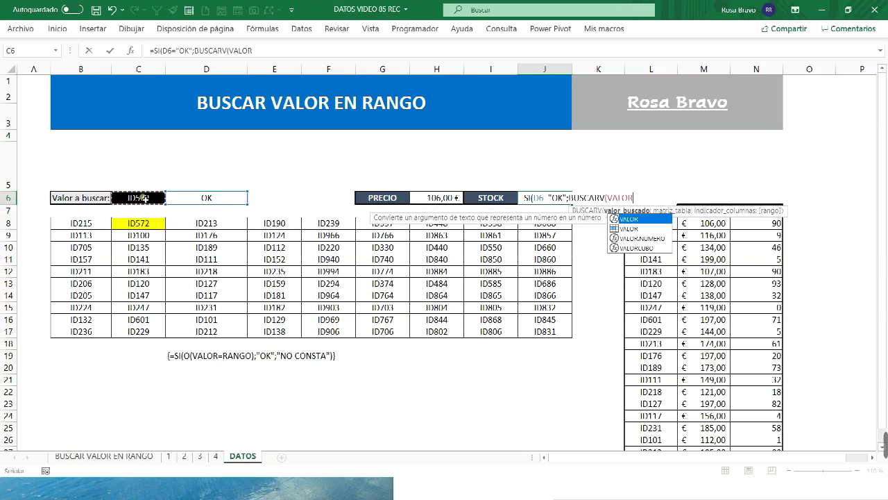
type(";")
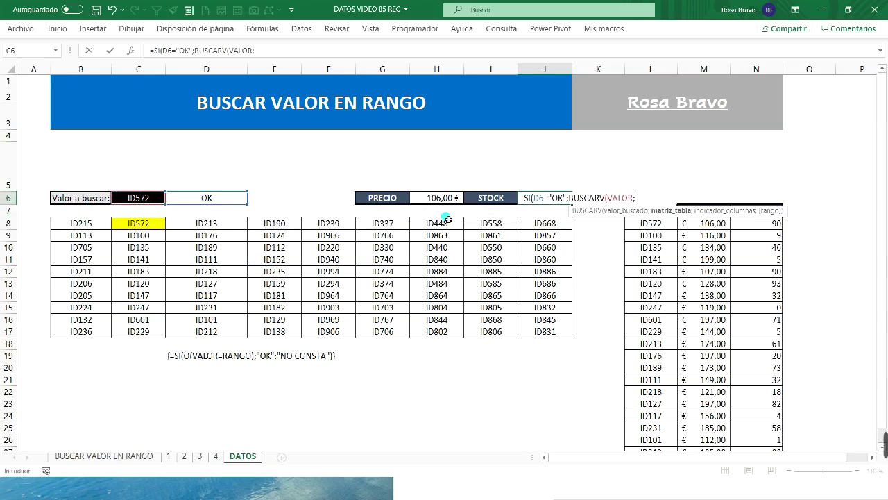
Finish J6's lookup with table L8:N27, column 3 and FALSO, blank otherwise, and confirm it
left_click(650, 223)
scroll(679, 279, "down", 5)
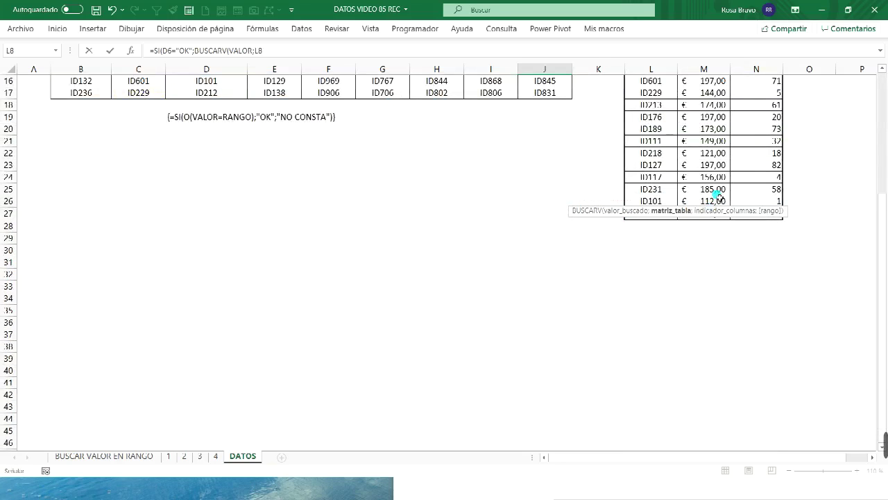
scroll(715, 201, "up", 1)
left_click(759, 256, "shift")
scroll(737, 253, "up", 4)
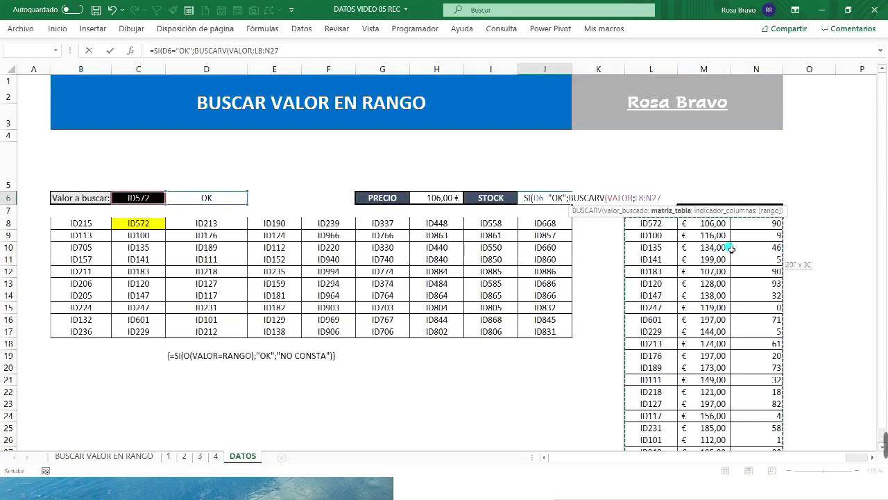
type(";")
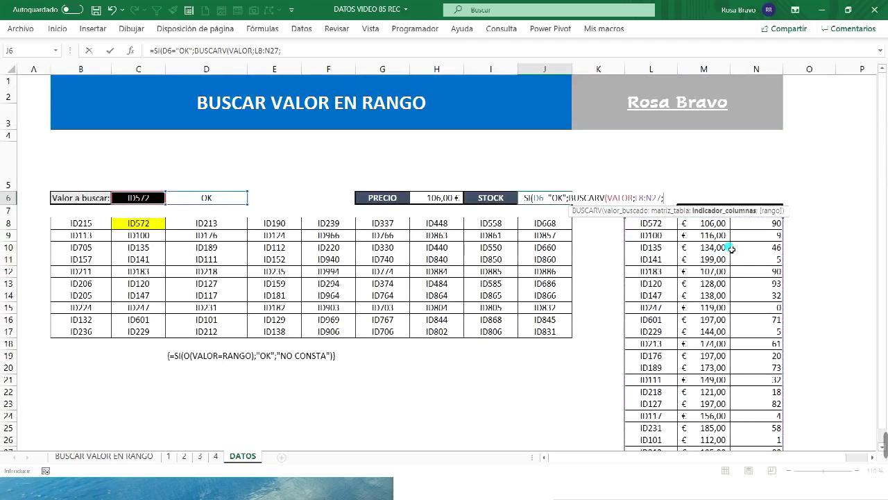
type("3;")
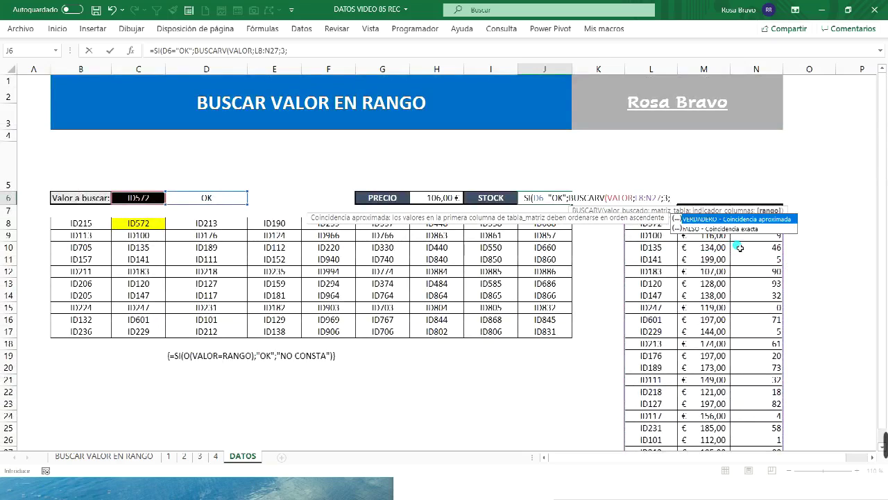
double_click(742, 229)
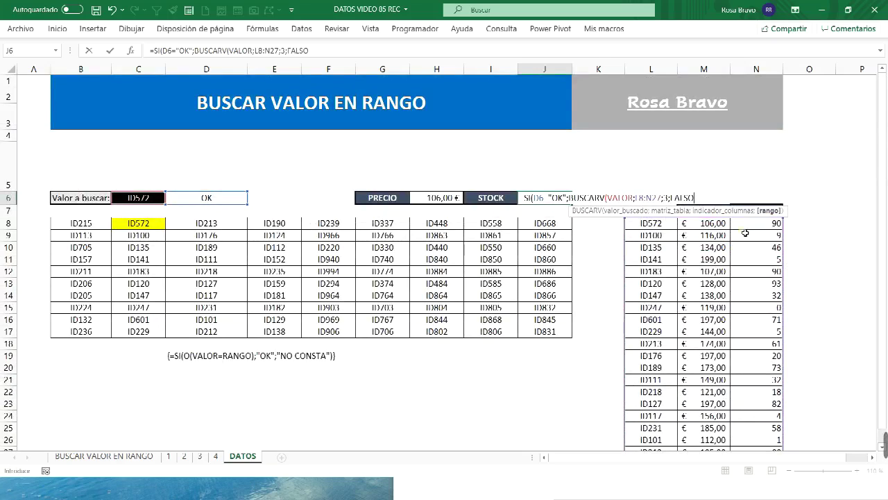
type(")")
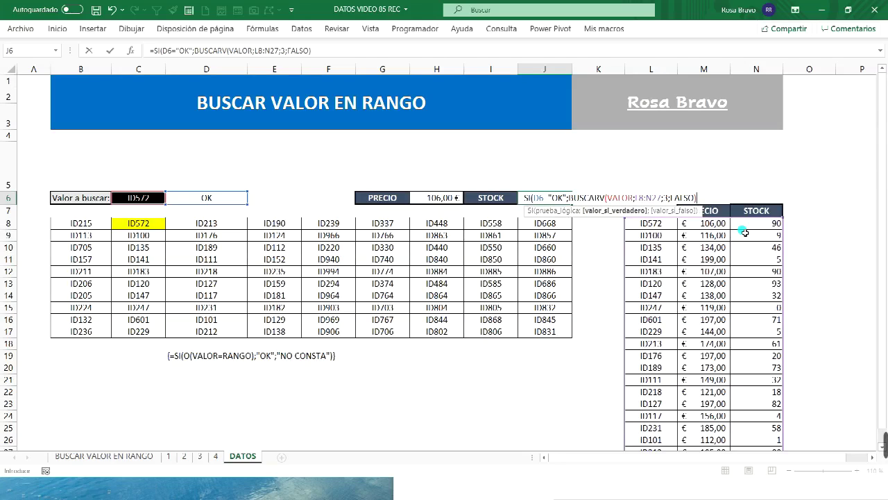
type(";")
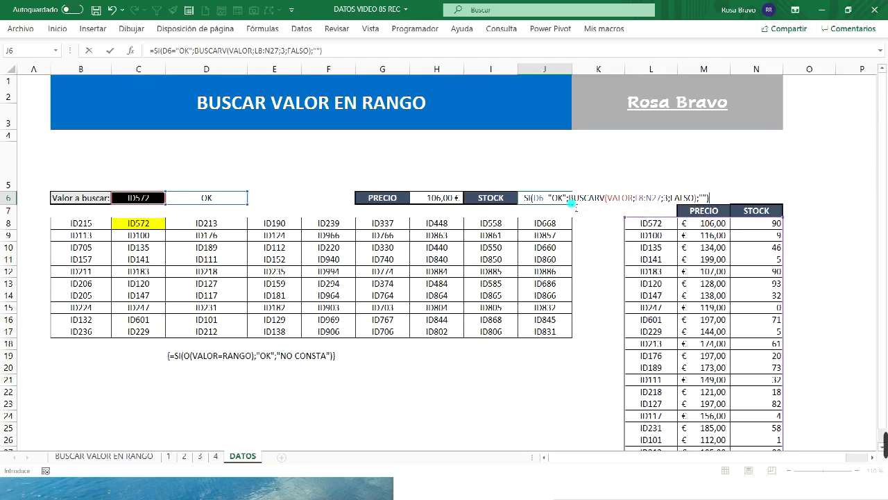
key("Return")
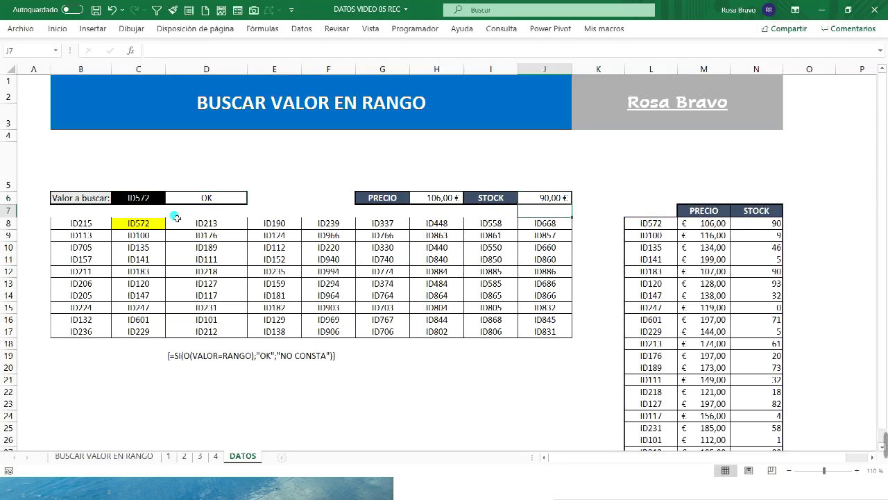
Enter ID100 as the search value in C6
left_click(151, 199)
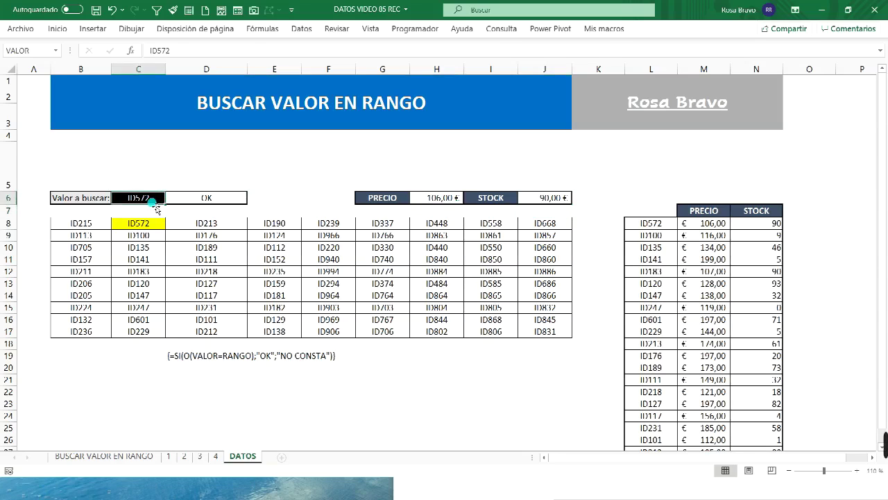
type("ID1")
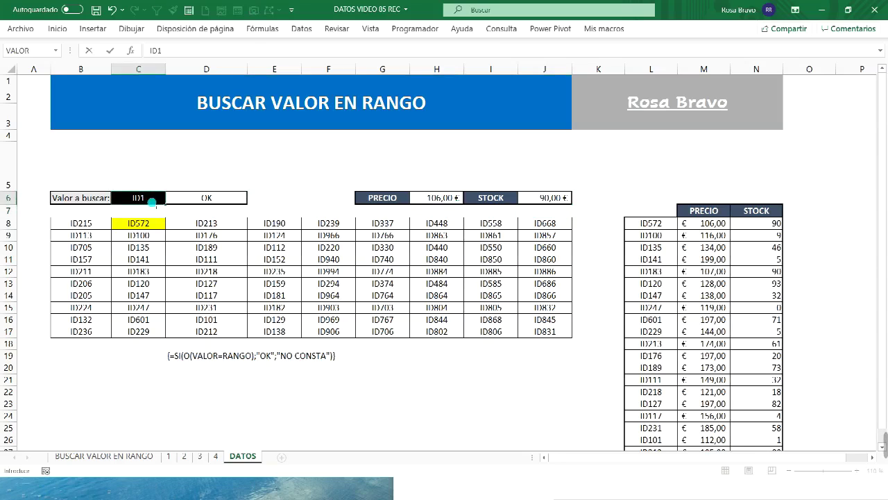
type("00")
key("Return")
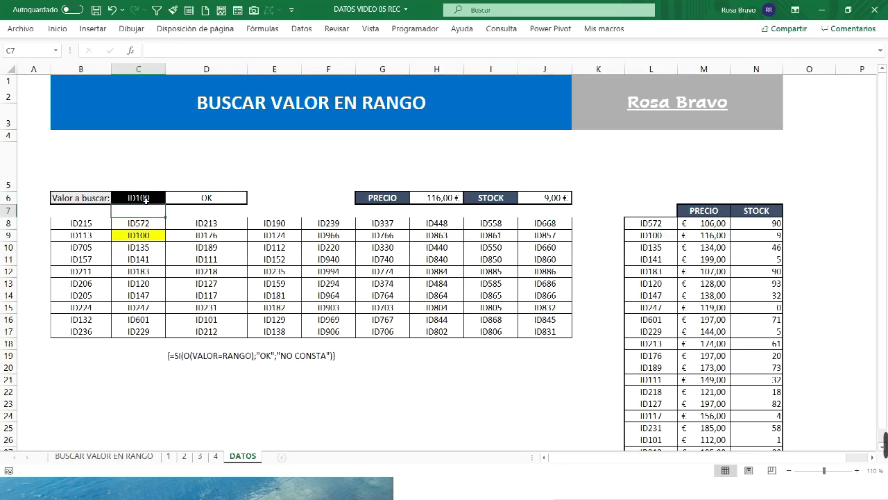
Enter the missing ID999 in C6, giving NO CONSTA with blank PRECIO and STOCK
left_click(143, 198)
type("ID99")
key("Return")
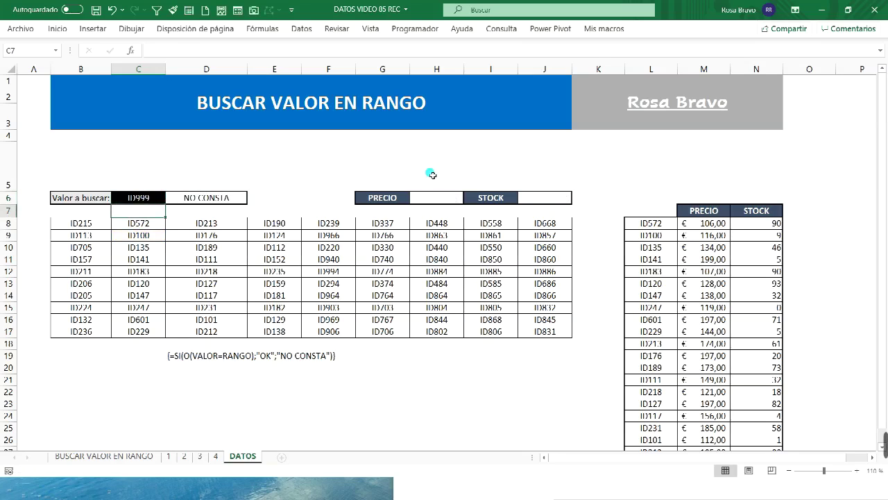